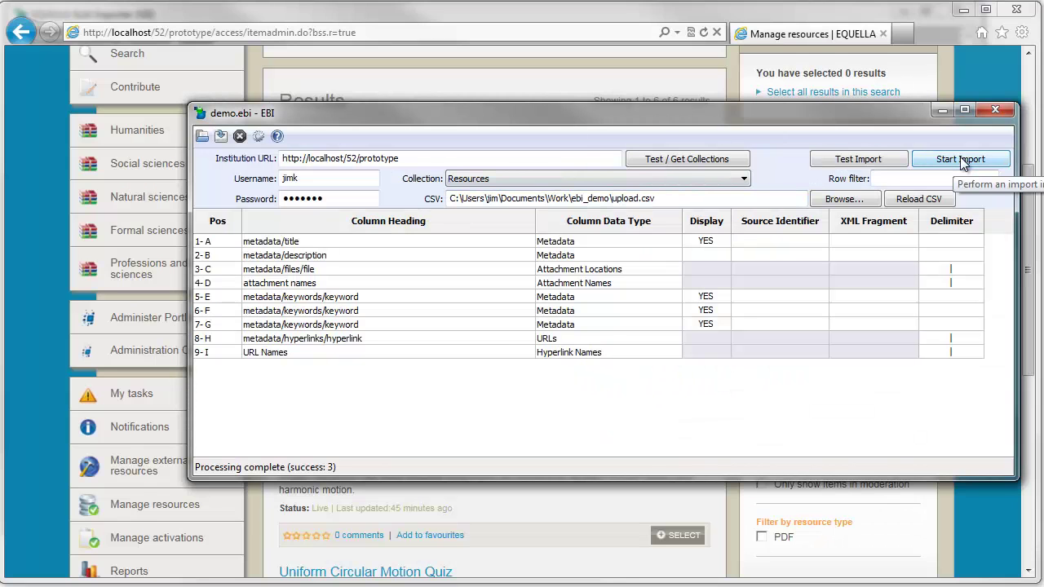
Start the import of the CSV records into the Resources collection and rerun the Resources search in EQUELLA.
click(962, 162)
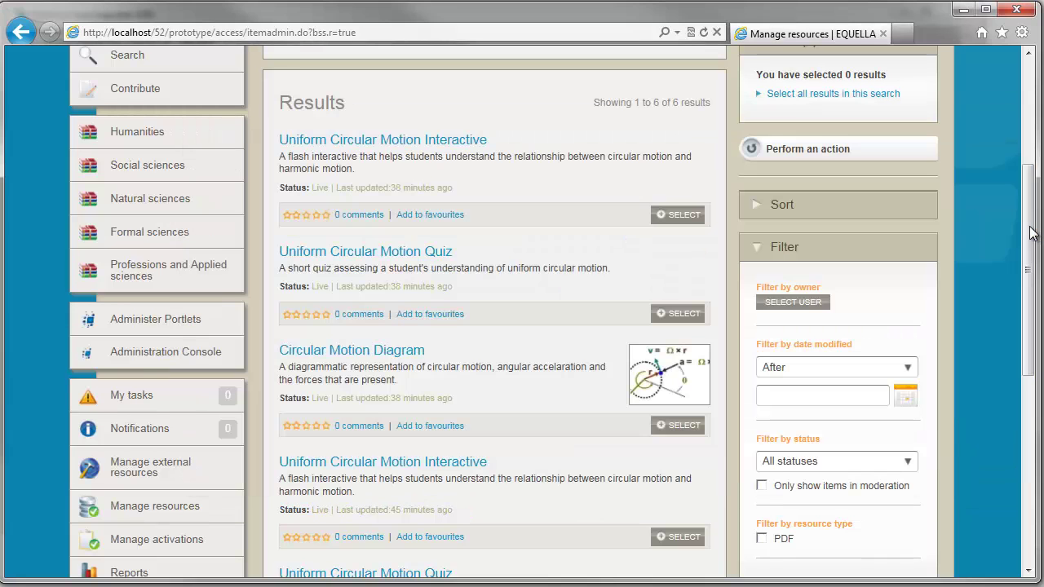
scroll(958, 188, up, 3)
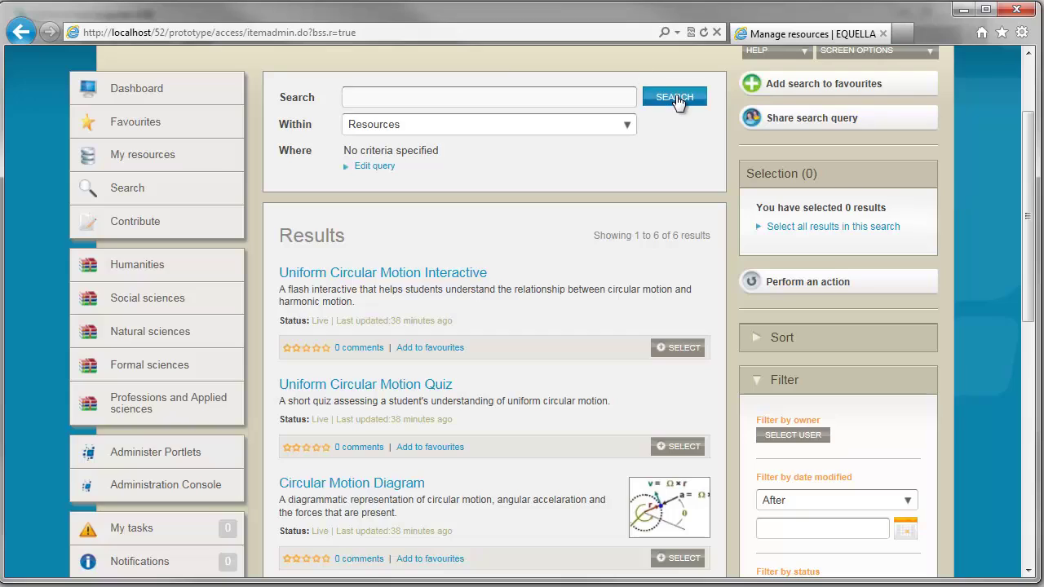
click(676, 98)
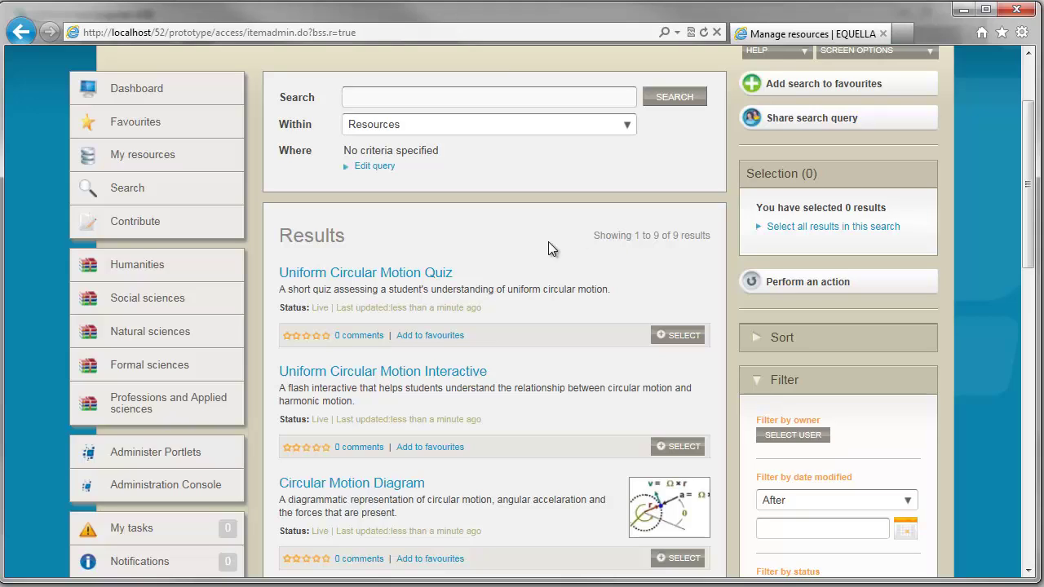
View the newly imported Uniform Circular Motion Quiz resource, highlight the item ID in its web address, and return to the results.
click(368, 280)
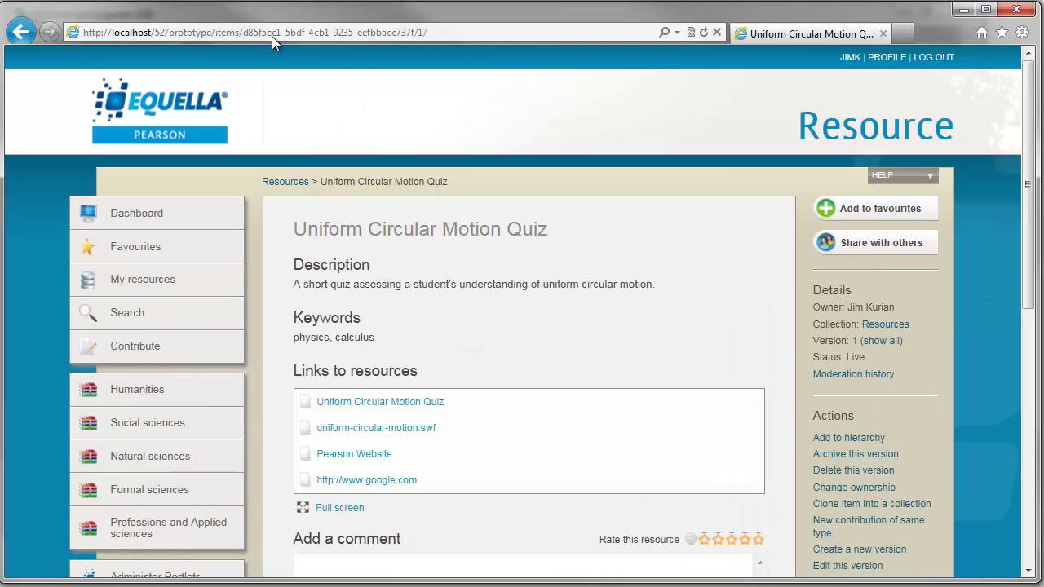
click(272, 36)
click(271, 36)
drag(243, 33, 410, 32)
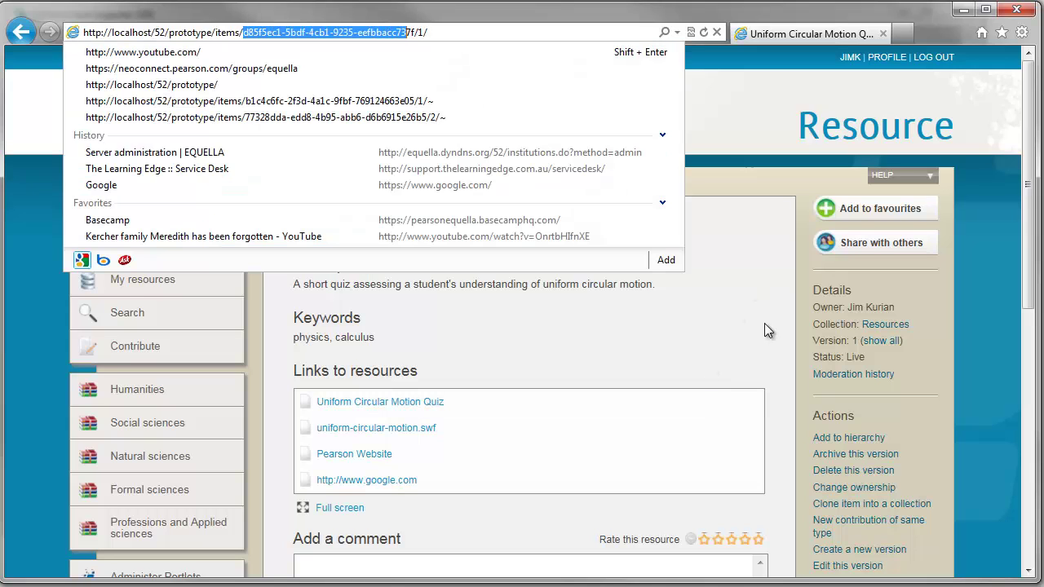
click(765, 325)
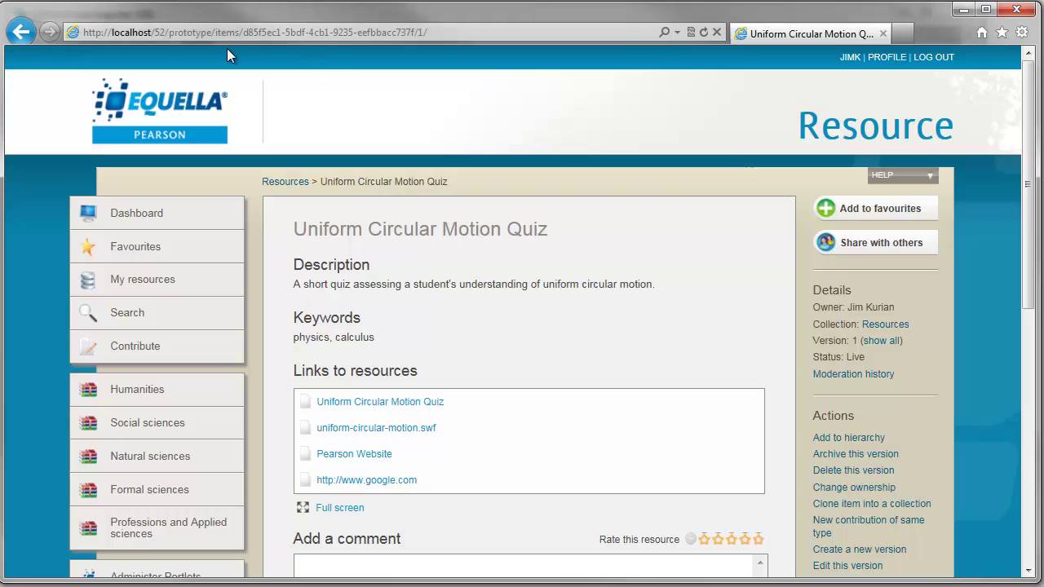
click(23, 34)
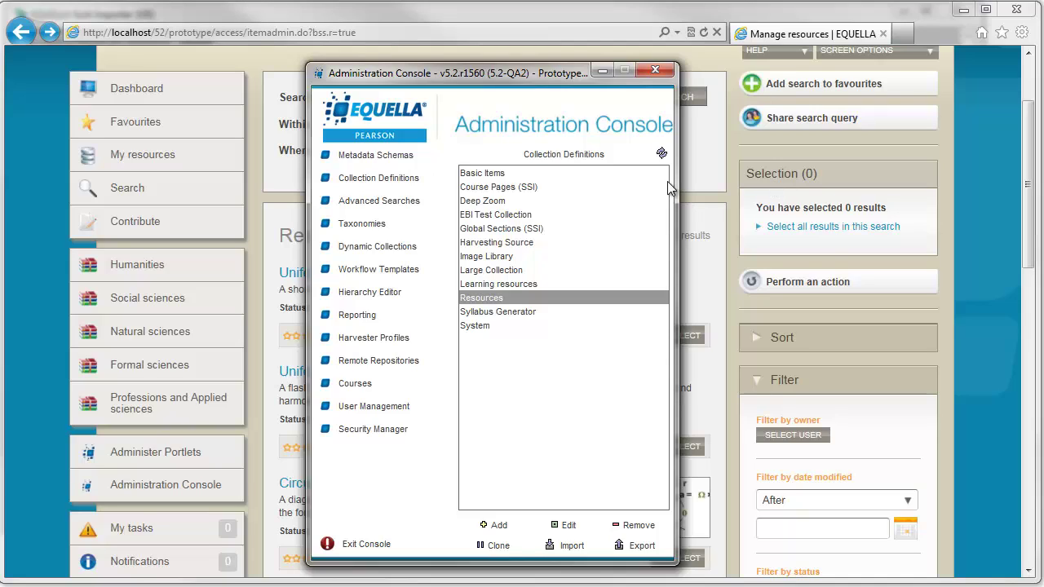
Examine the identifier attribute under the metadata node of the Large Collection Schema in the Administration Console.
double_click(489, 298)
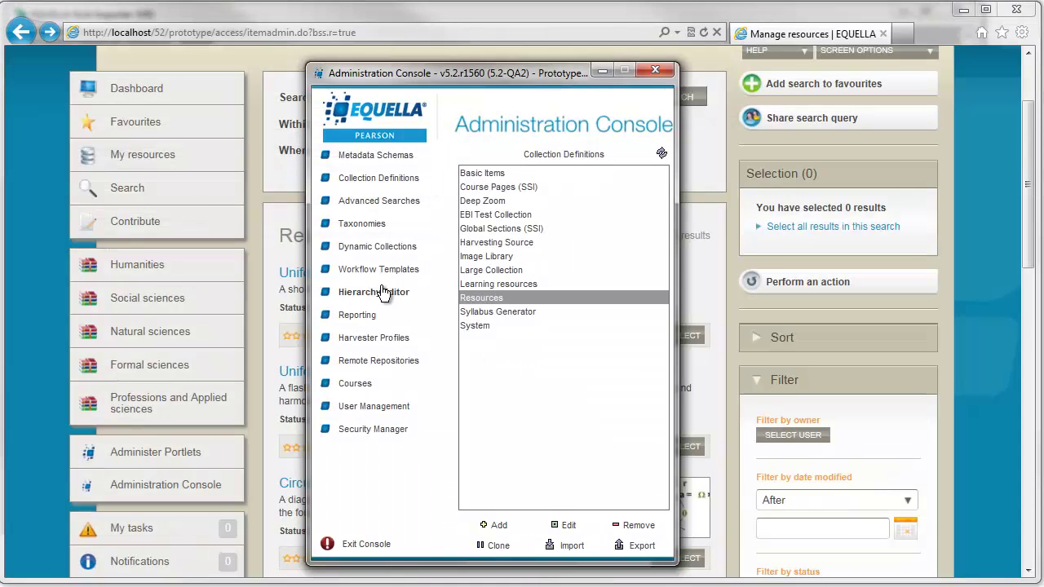
click(396, 168)
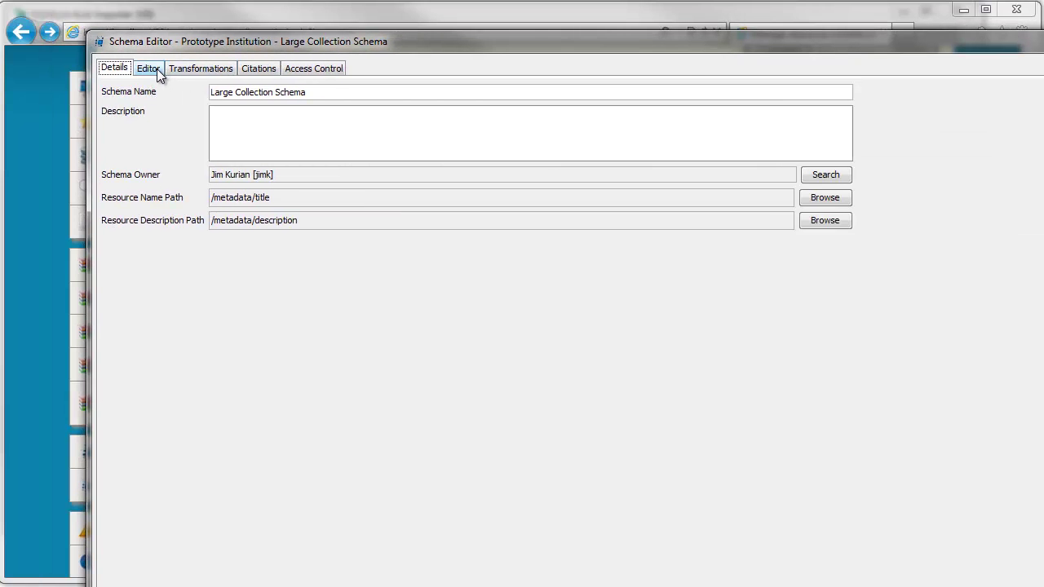
click(156, 69)
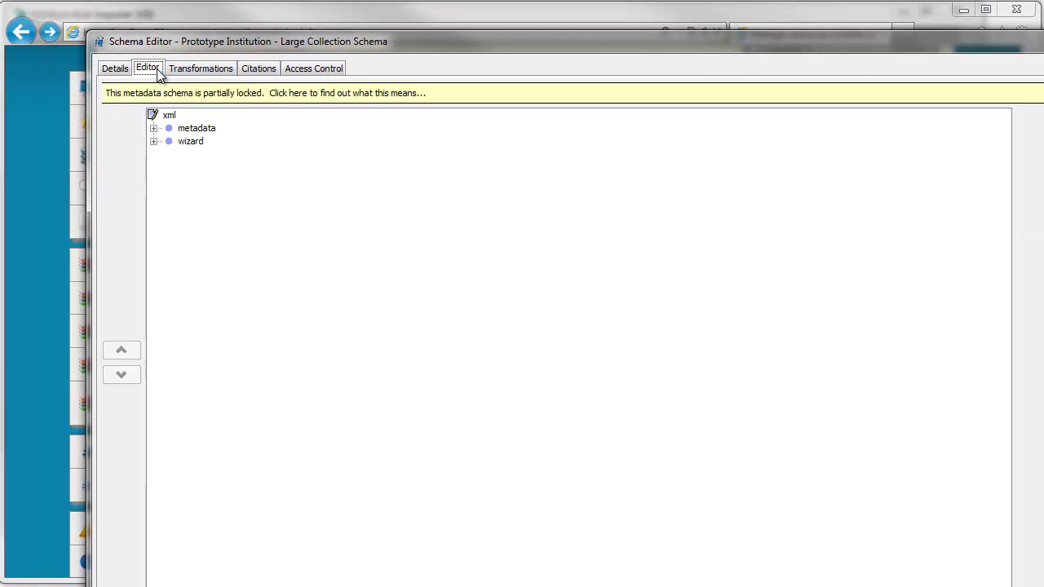
click(154, 128)
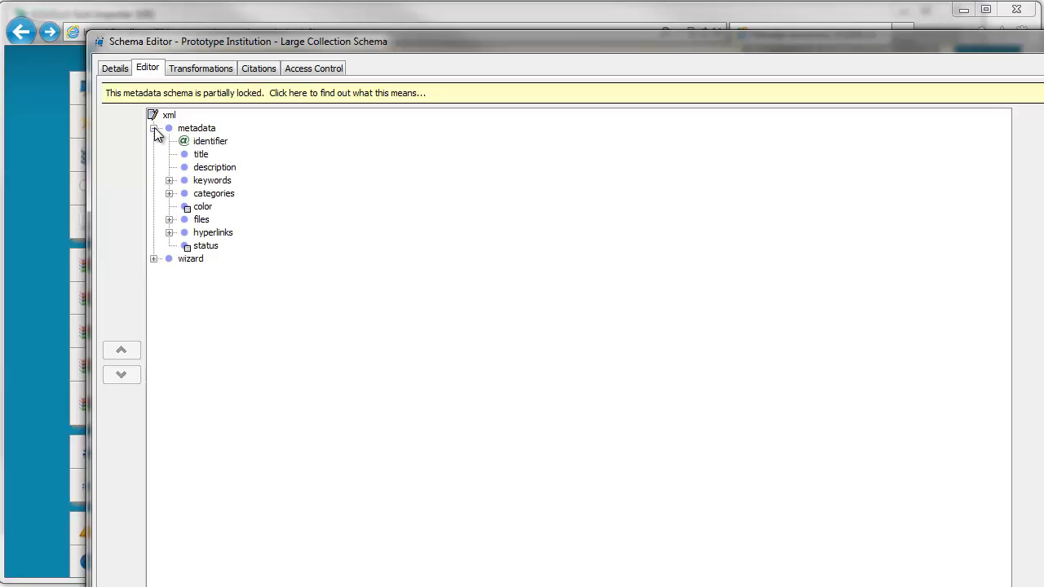
click(210, 142)
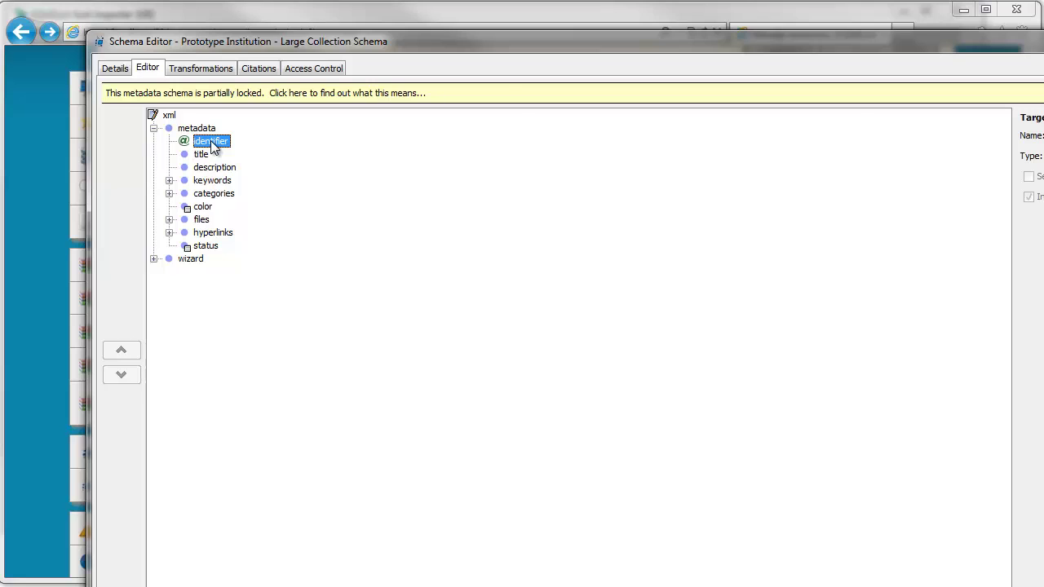
click(1043, 41)
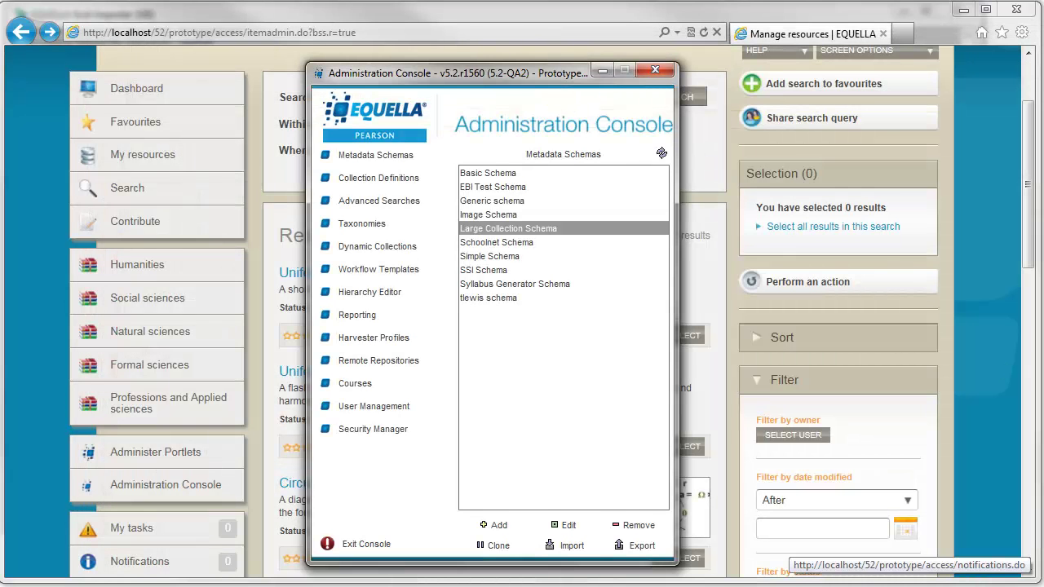
Switch to upload.csv in Excel and insert an empty column before the metadata/title column.
click(244, 586)
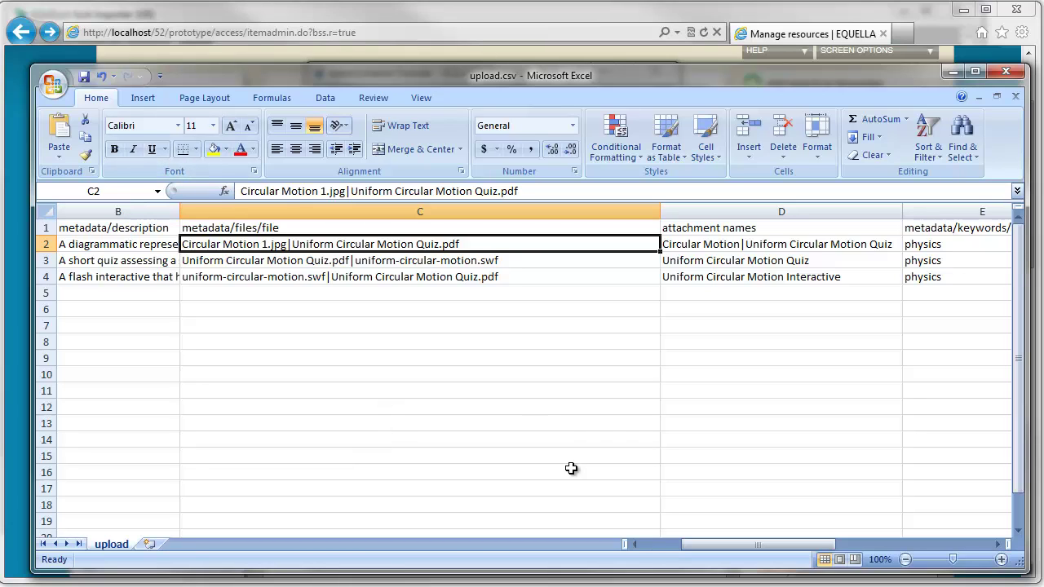
click(655, 540)
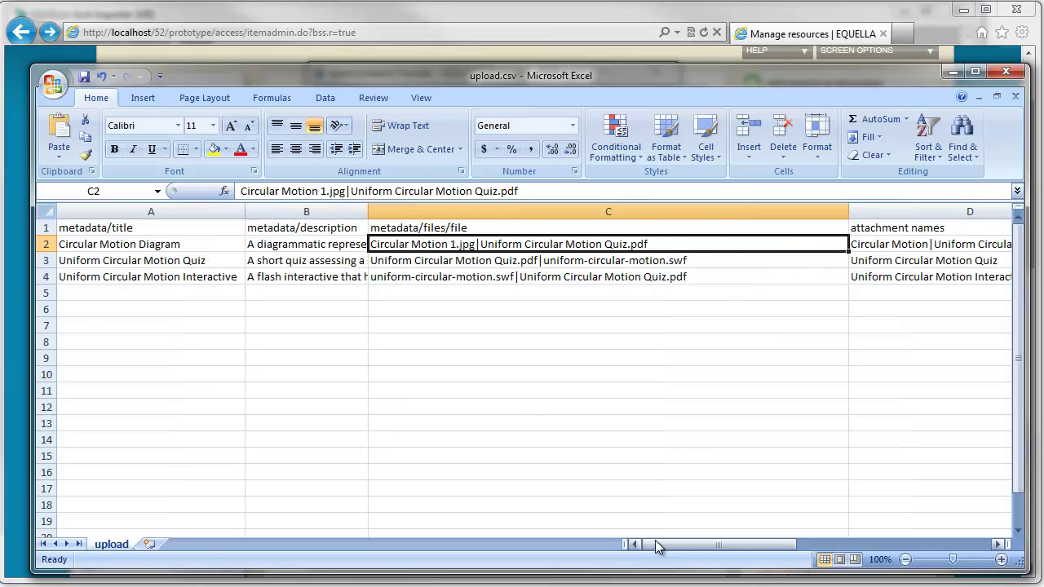
click(197, 211)
right_click(197, 213)
click(262, 299)
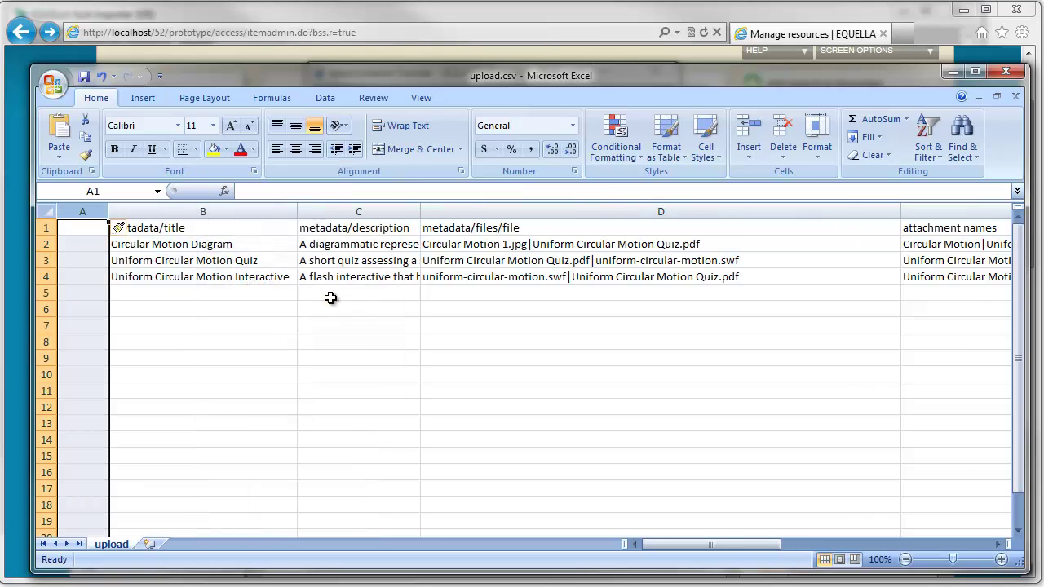
click(90, 231)
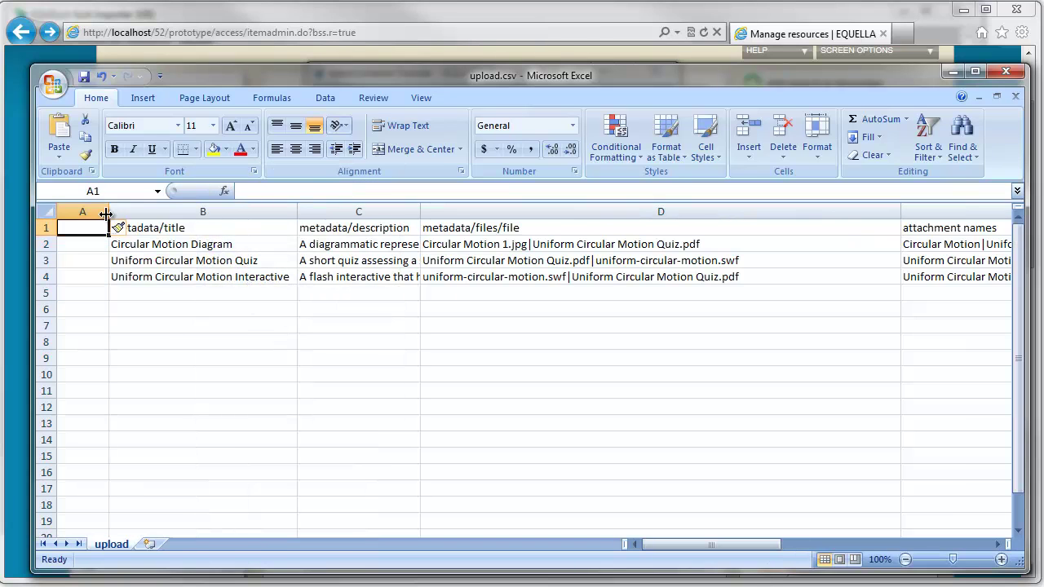
drag(106, 213, 269, 212)
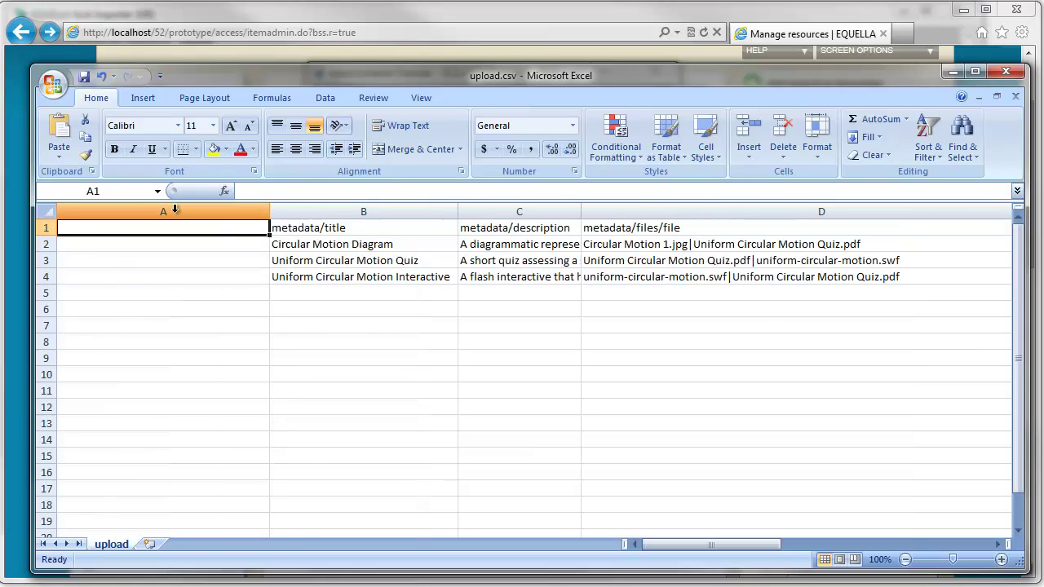
text(metadat)
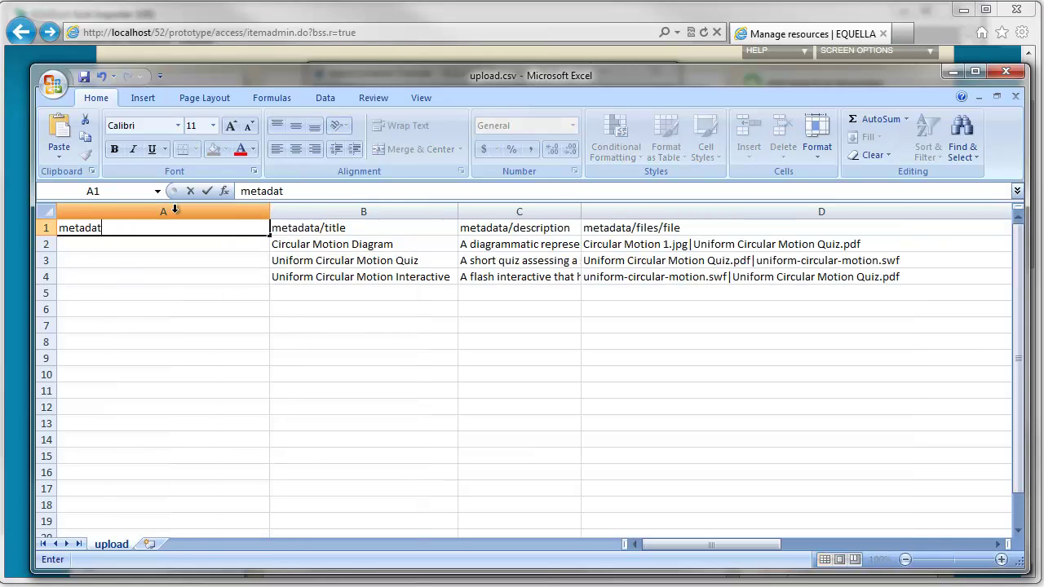
text(a/@identifier)
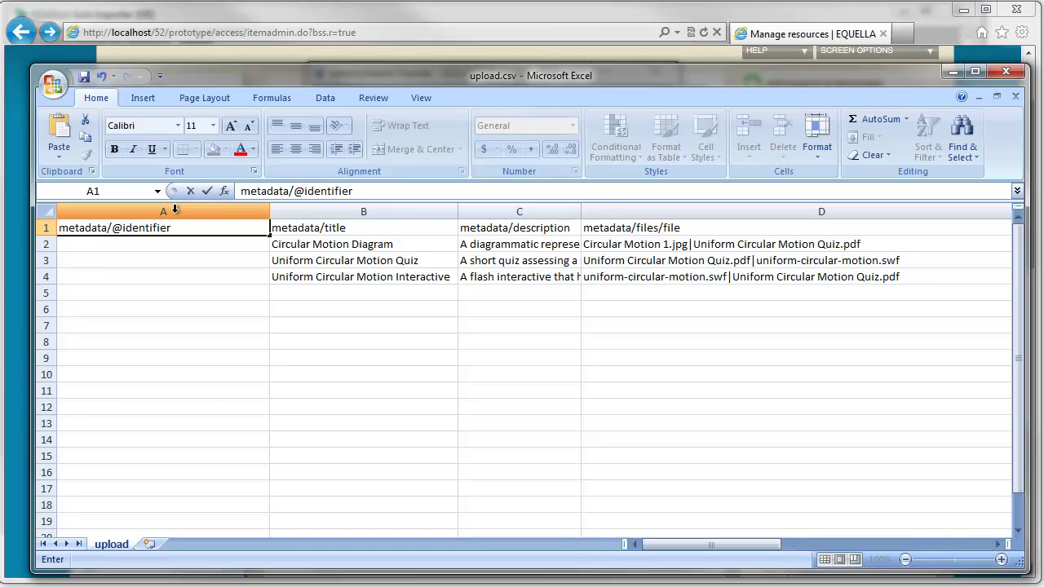
key(Return)
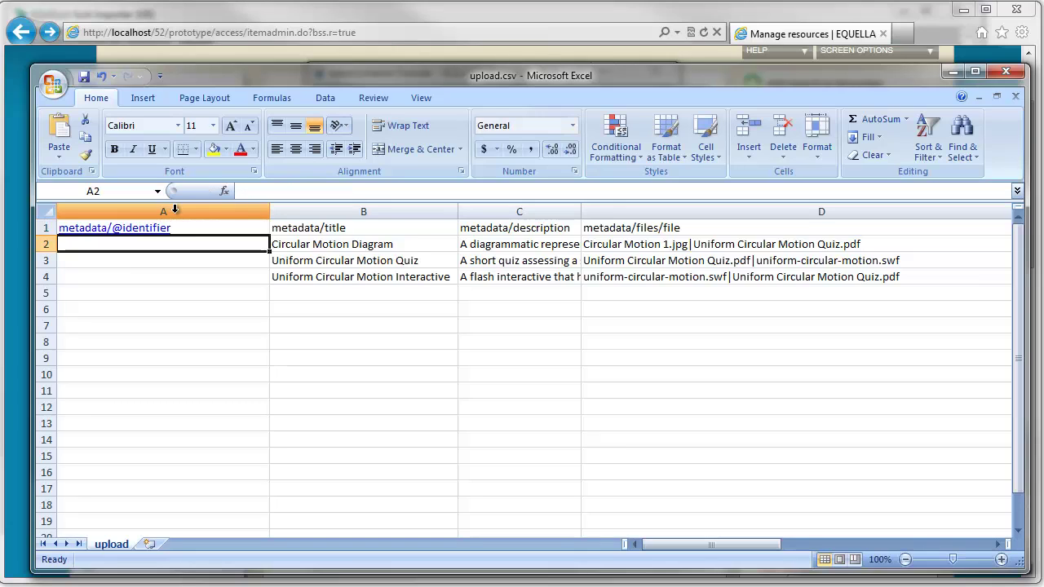
key(Up)
key(Down)
key(Down)
key(Down)
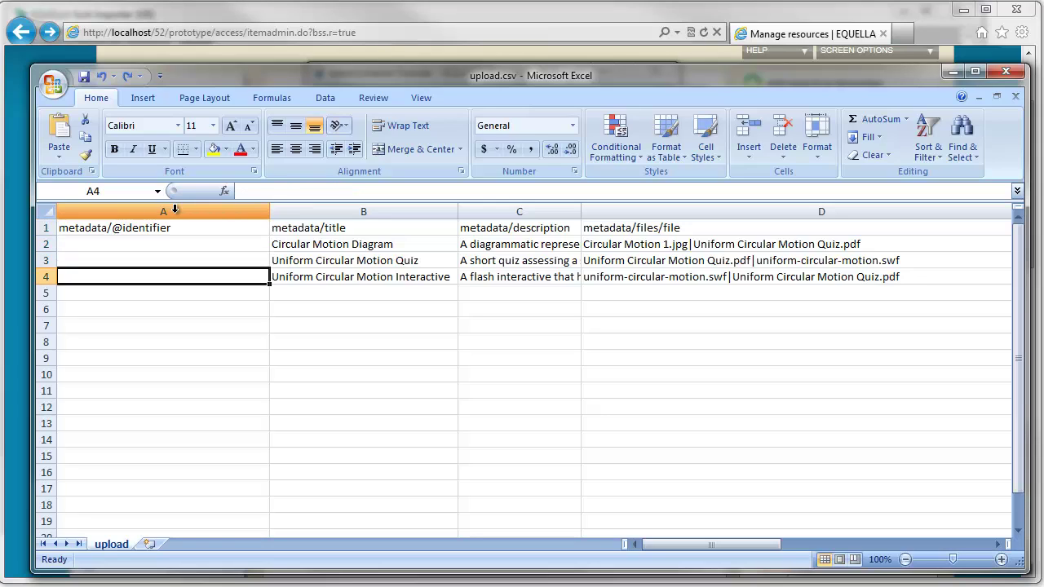
Fill A2 to A4 with the identifiers 1, 2 and 3 for the three resources.
key(Up)
key(Up)
key(Down)
key(Down)
key(Up)
key(Up)
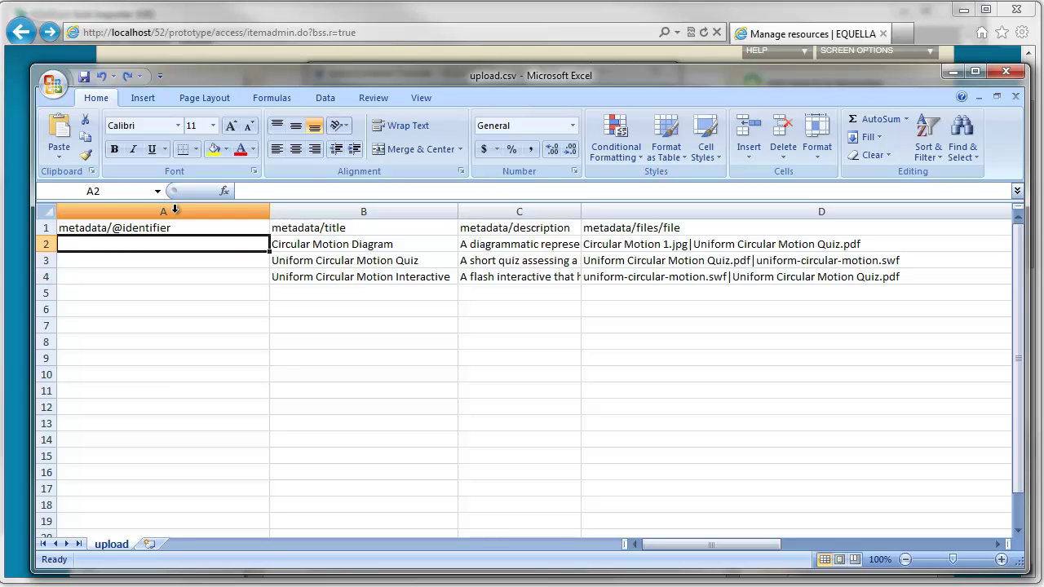
text(1)
key(Return)
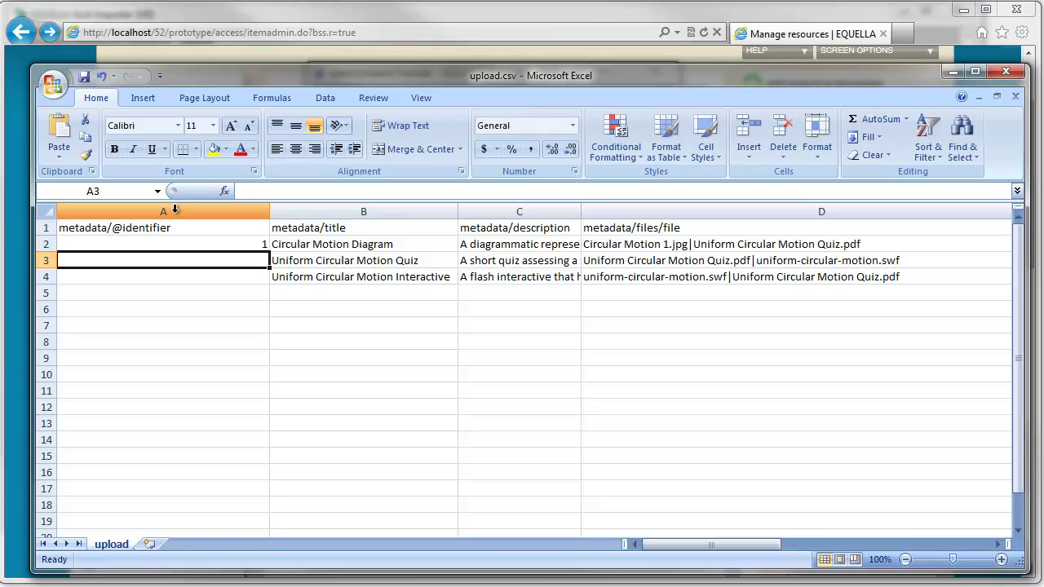
text(2)
key(Return)
text(3)
key(Return)
key(Return)
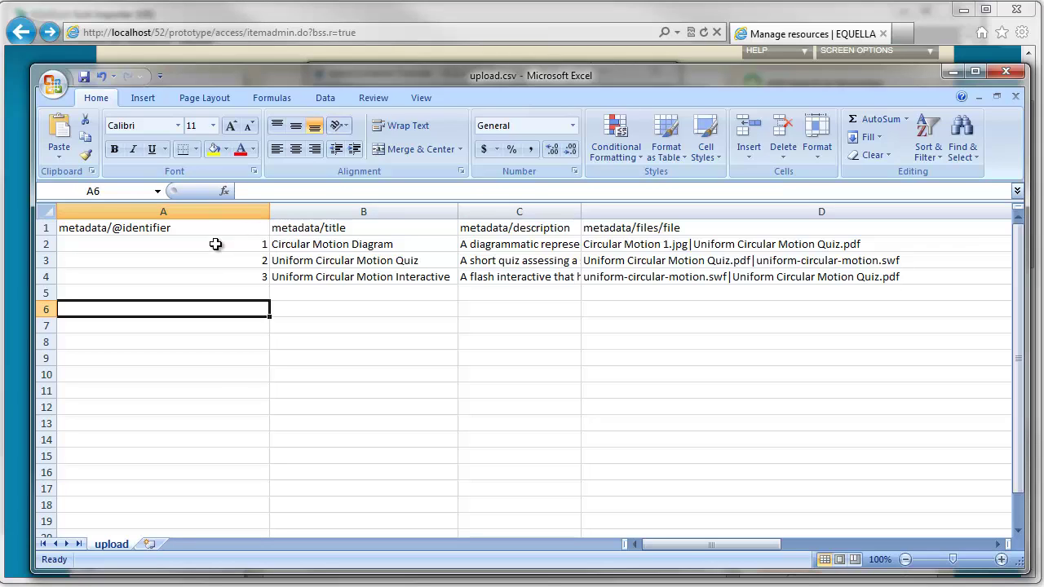
Overwrite the identifiers in A2 to A4 with the sample texts dfgsfd, ghjdfg and dftsf.
click(250, 245)
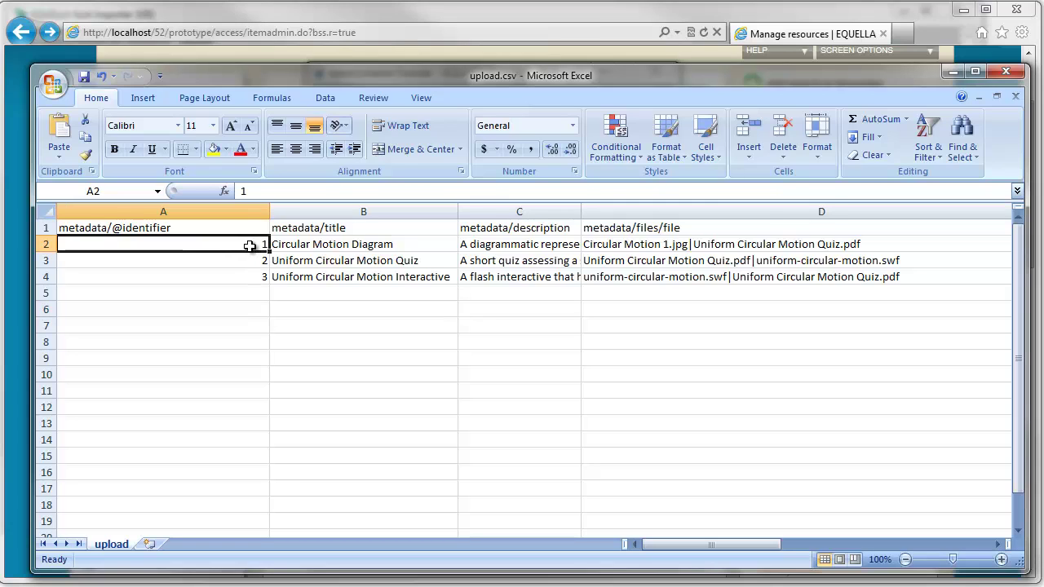
text(dfgsfd)
key(Return)
text(ghjdfg)
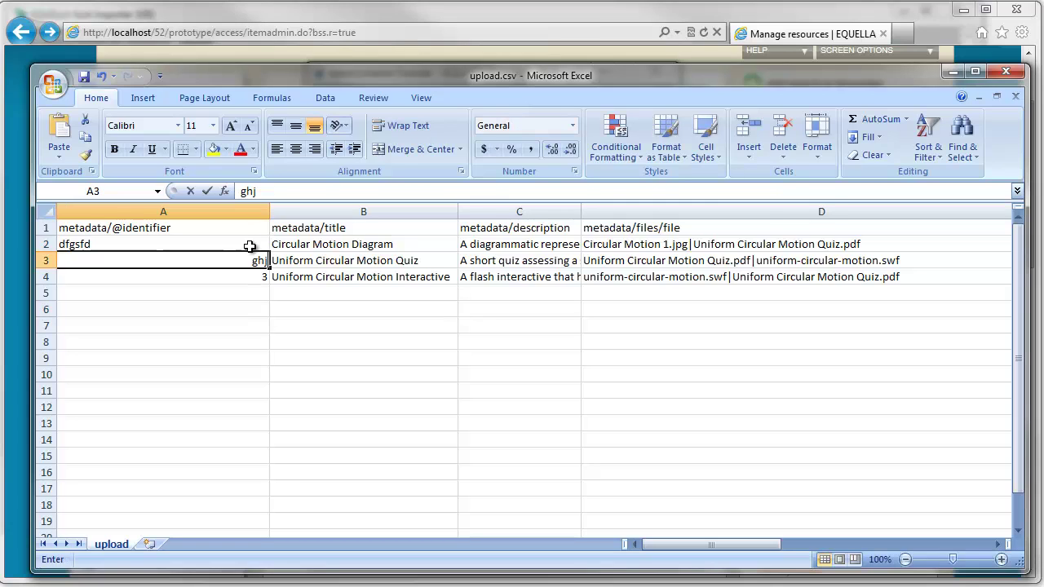
key(Return)
text(dftsf)
key(Return)
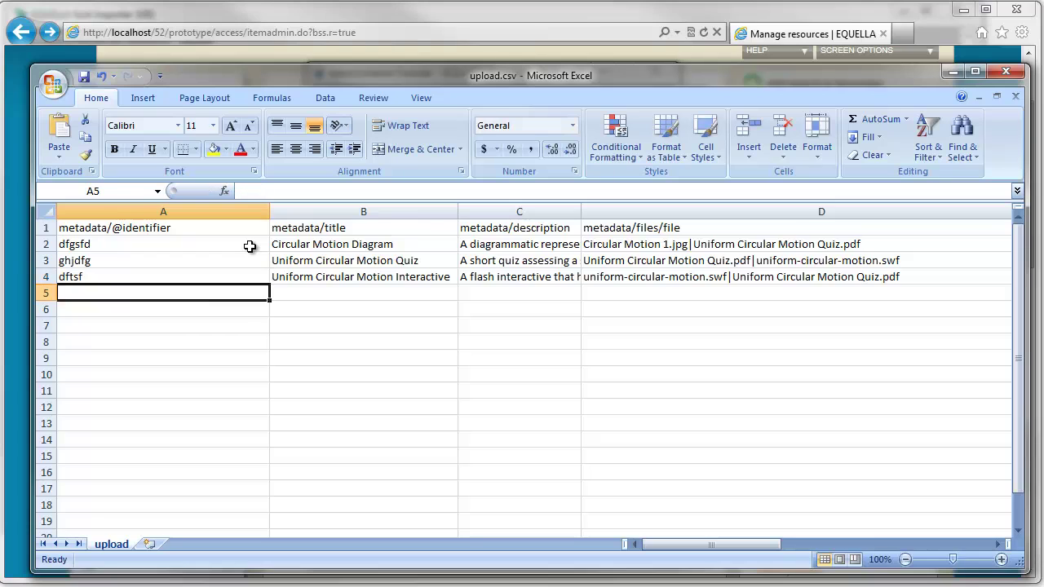
Replace the sample texts in A2 to A4 with the identifiers 1, 2 and 3.
key(Up)
key(Up)
key(Up)
text(1)
key(Return)
text(2)
key(Return)
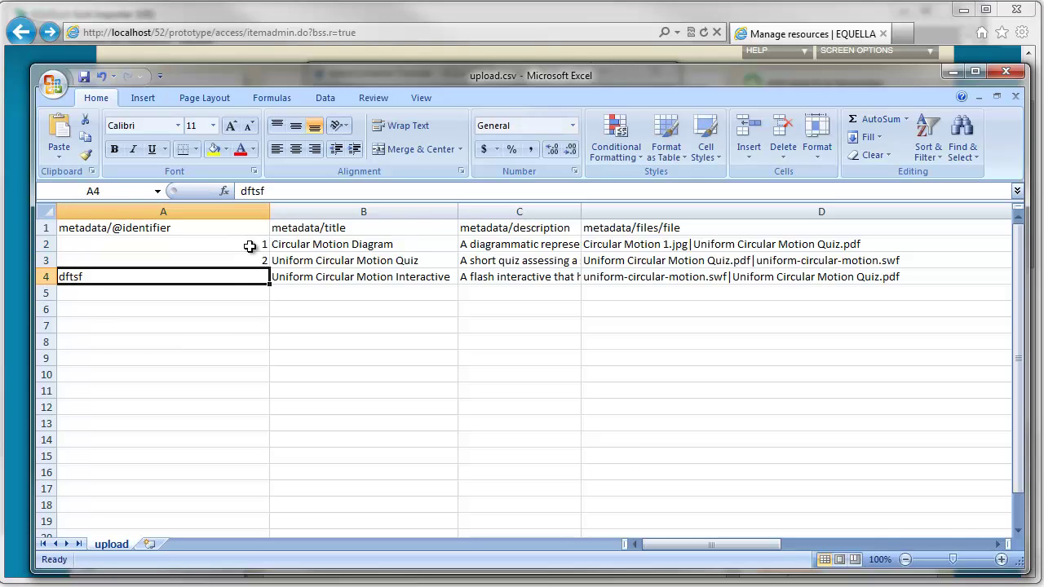
text(3)
key(Return)
Save upload.csv, keeping the workbook in CSV (Comma delimited) format.
key(ctrl+s)
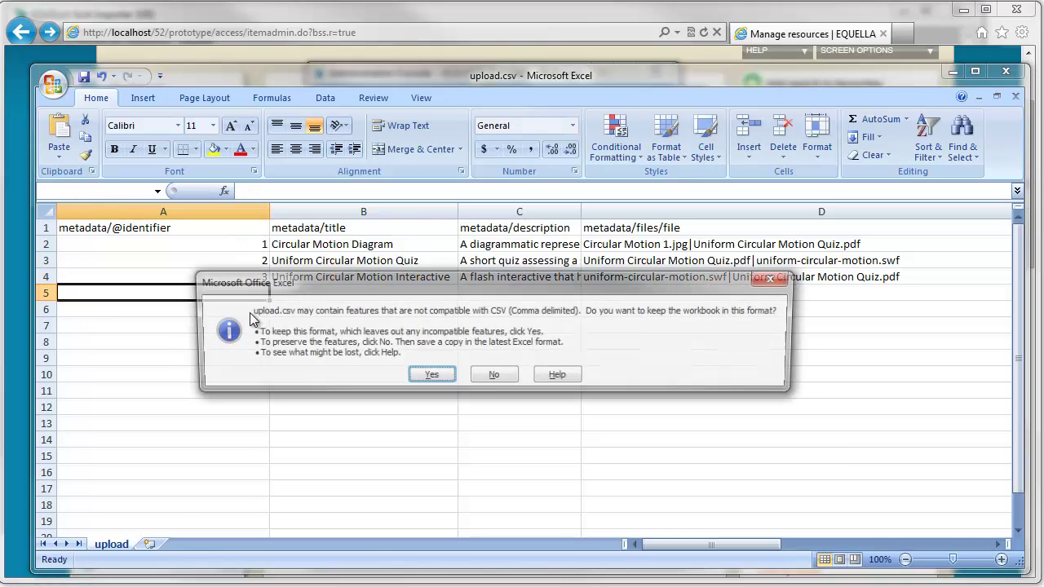
click(433, 377)
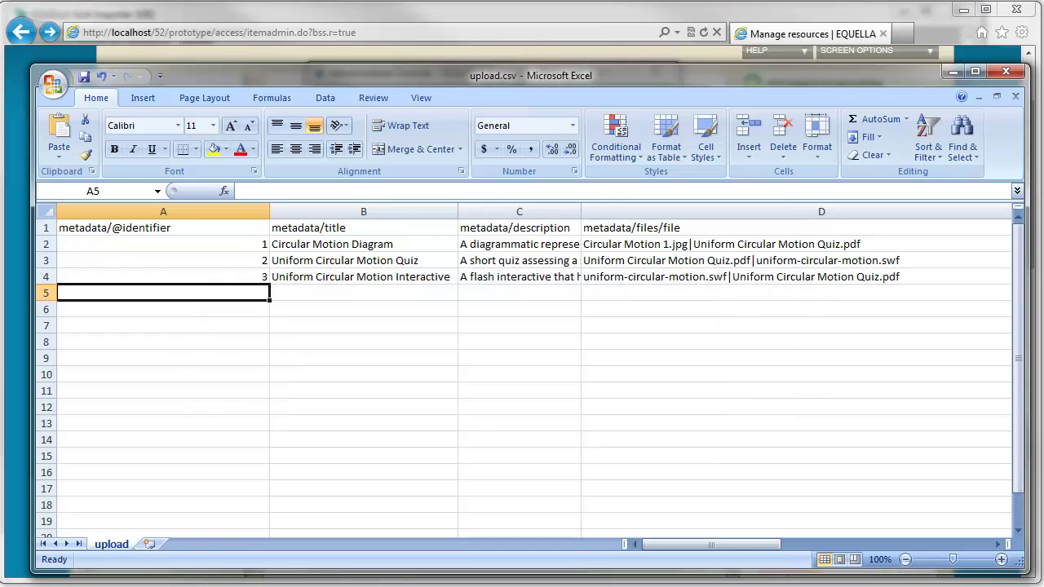
key(alt+F4)
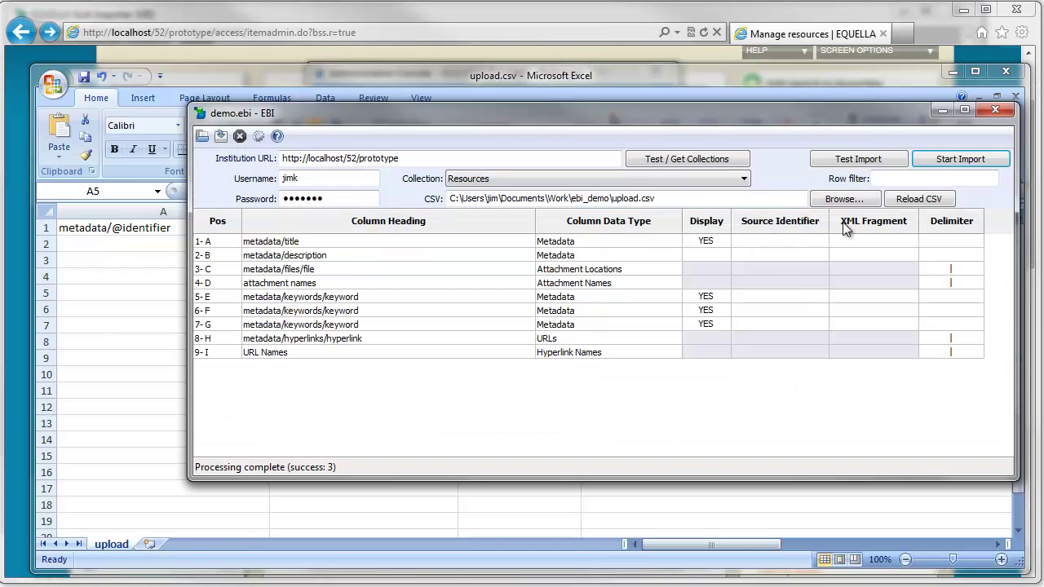
click(921, 201)
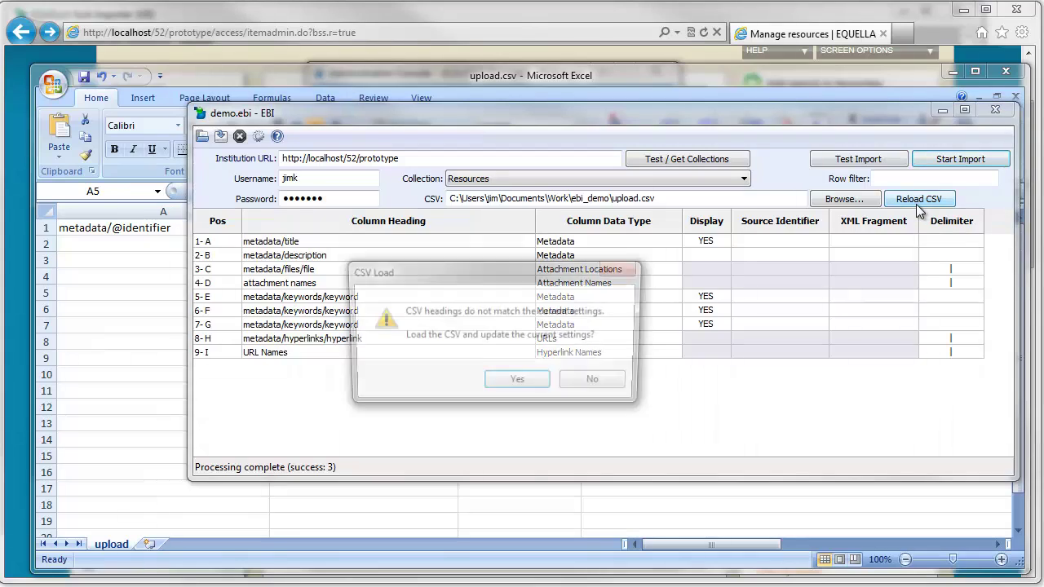
click(526, 387)
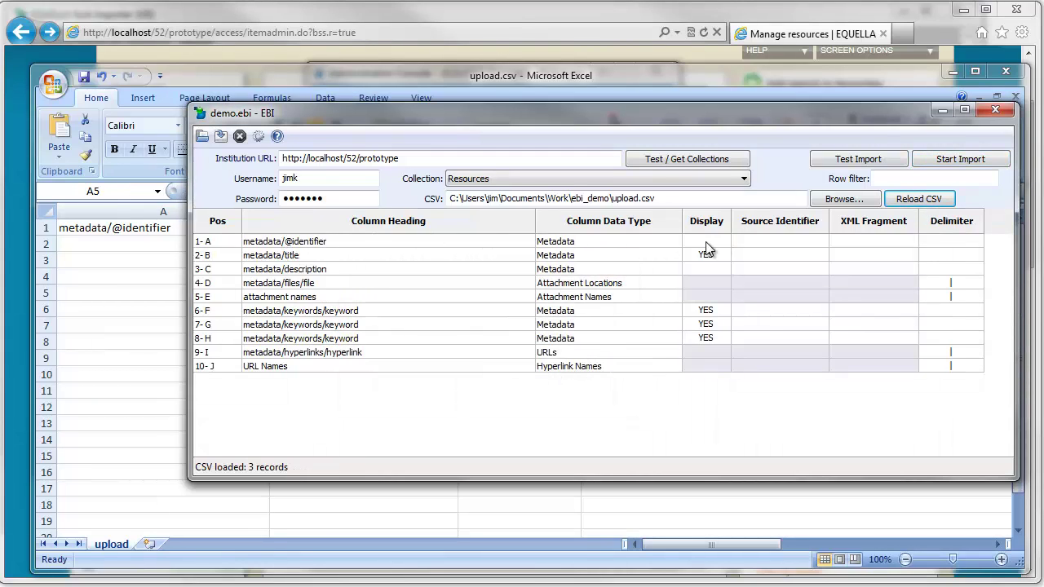
click(781, 242)
click(810, 255)
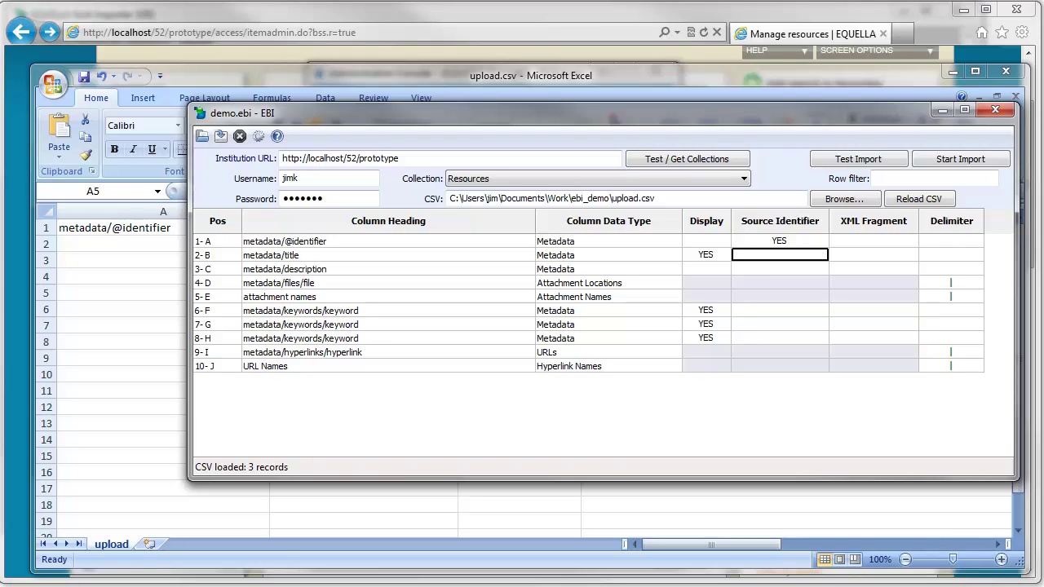
Switch to EQUELLA's Manage resources page, select all results in the Resources collection, and bulk Delete them.
click(24, 395)
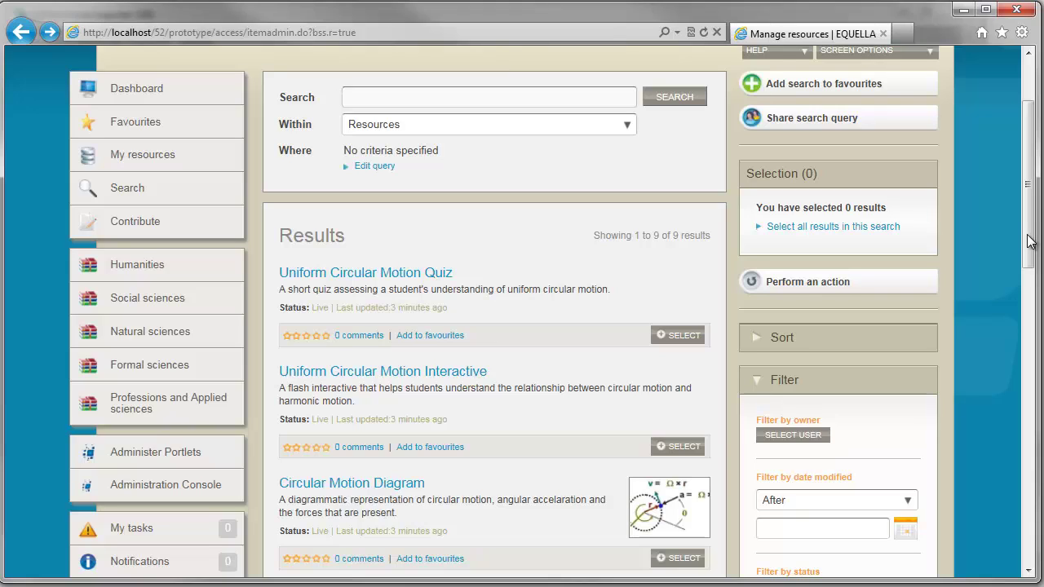
click(803, 281)
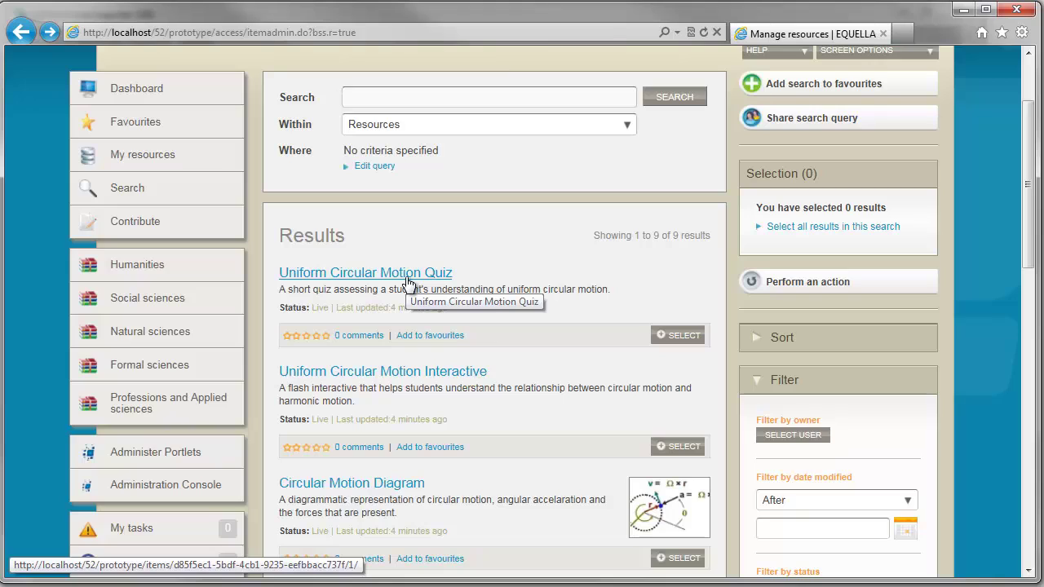
click(822, 227)
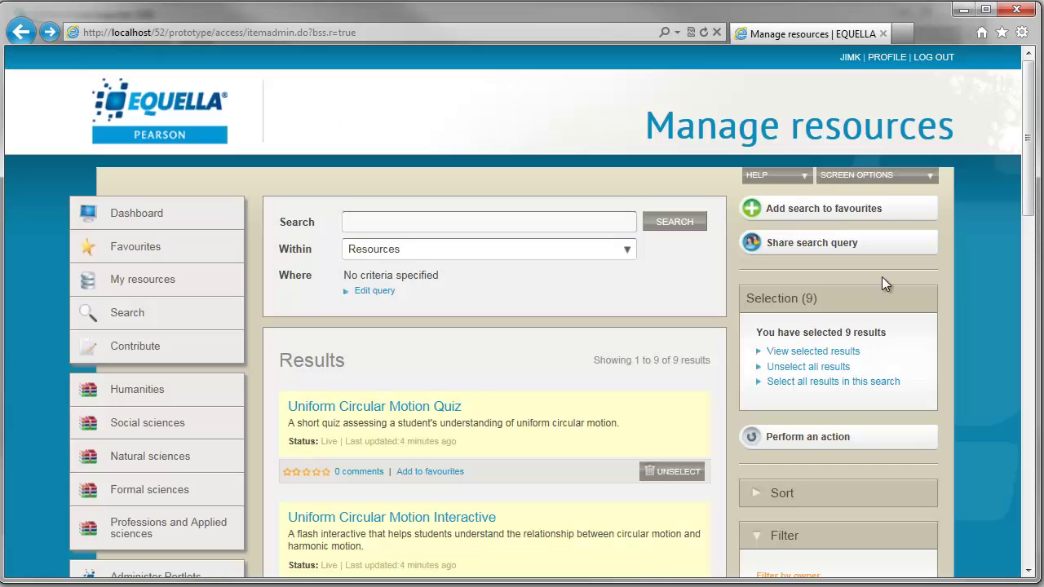
click(816, 437)
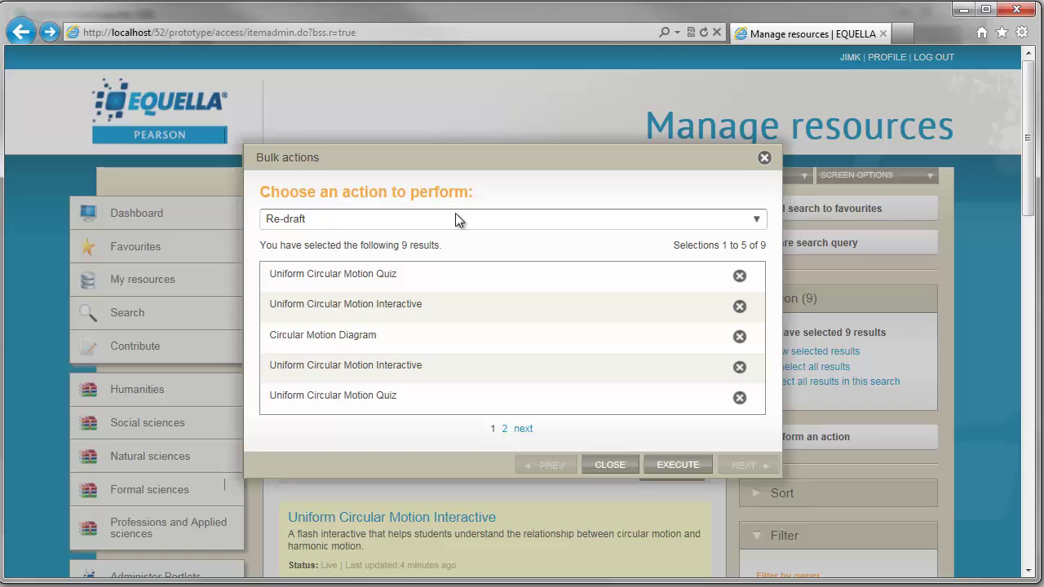
click(456, 218)
click(372, 287)
click(703, 465)
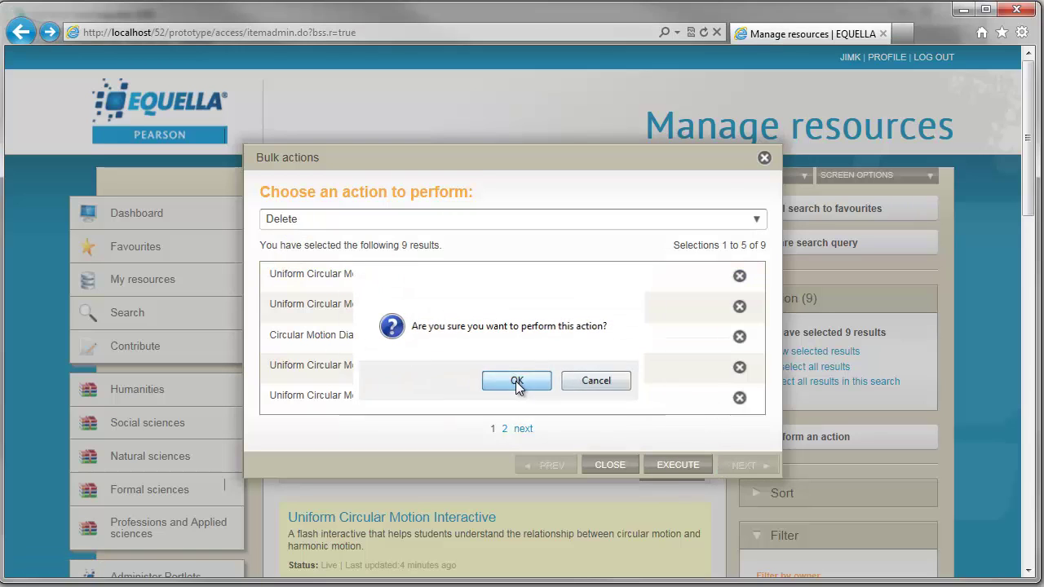
click(518, 381)
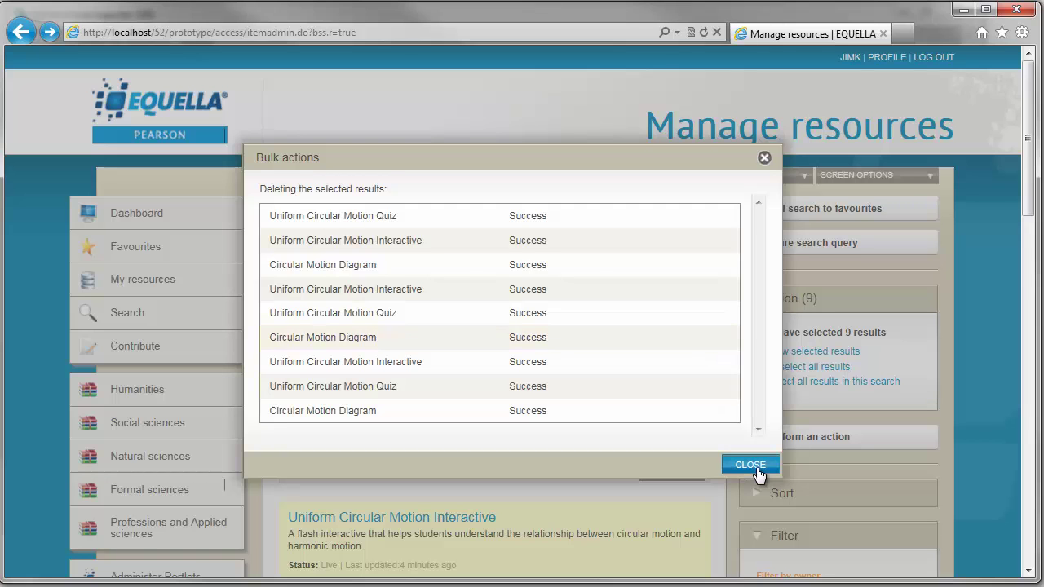
click(751, 466)
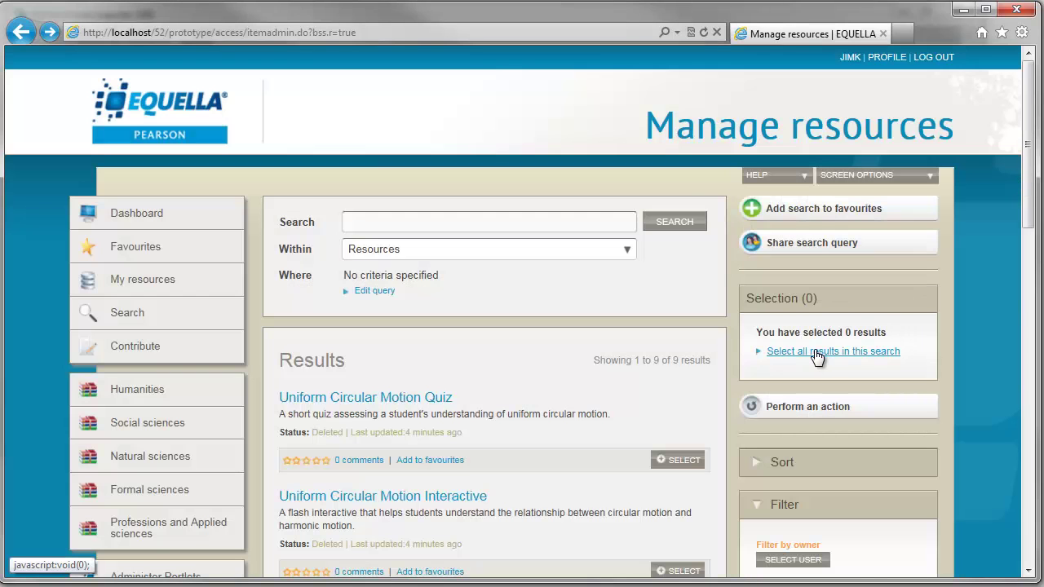
Select all the deleted resources, bulk Purge them, and open the EQUELLA Search page.
click(817, 357)
click(808, 436)
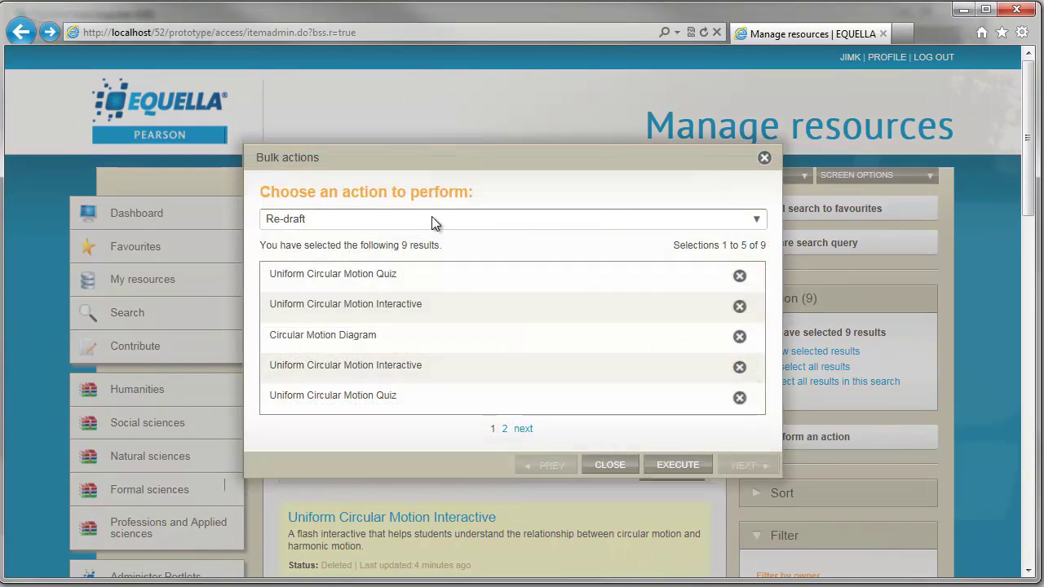
click(432, 217)
click(361, 308)
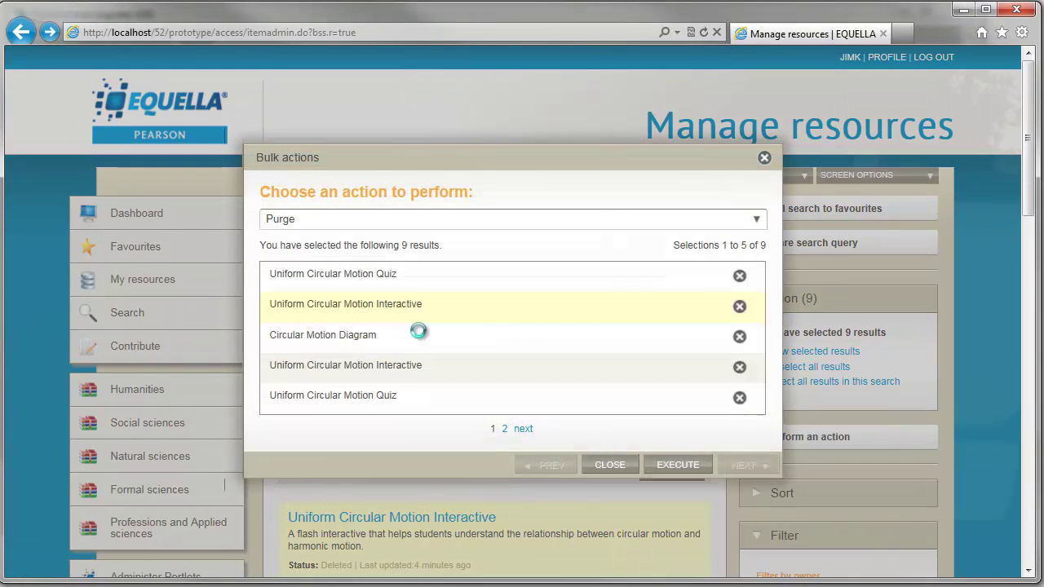
click(683, 465)
click(544, 378)
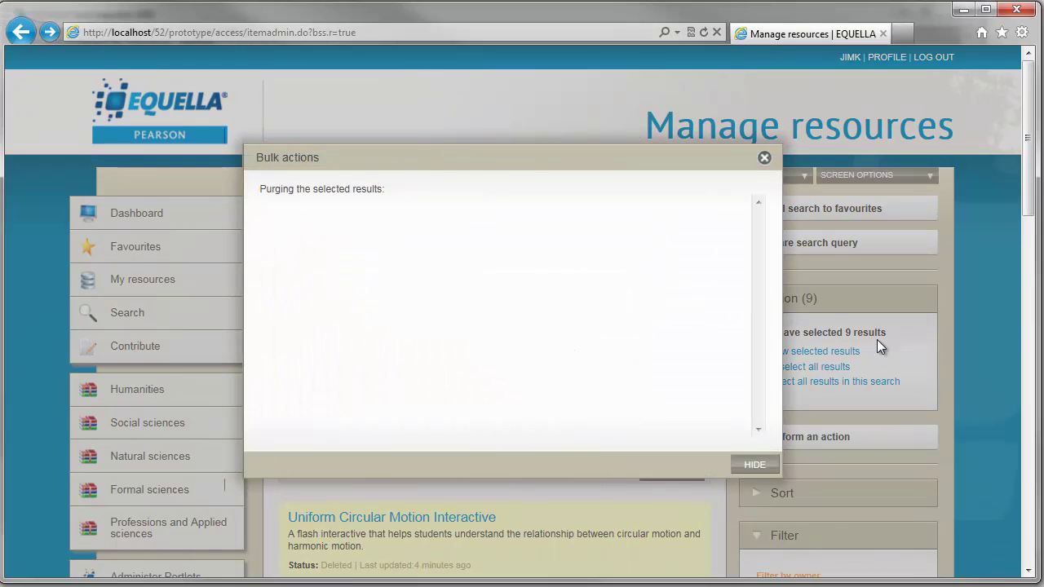
click(755, 465)
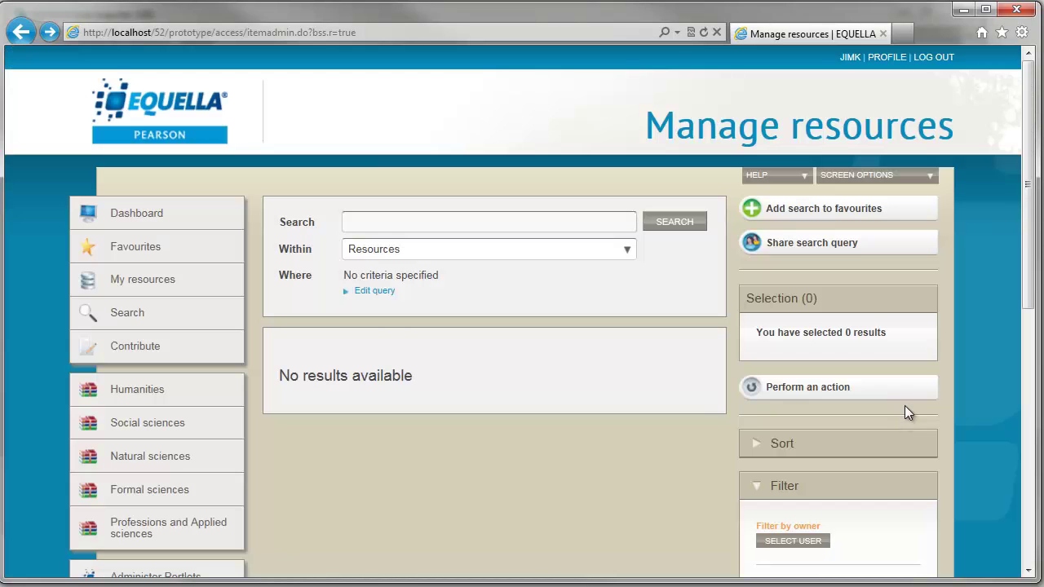
click(123, 315)
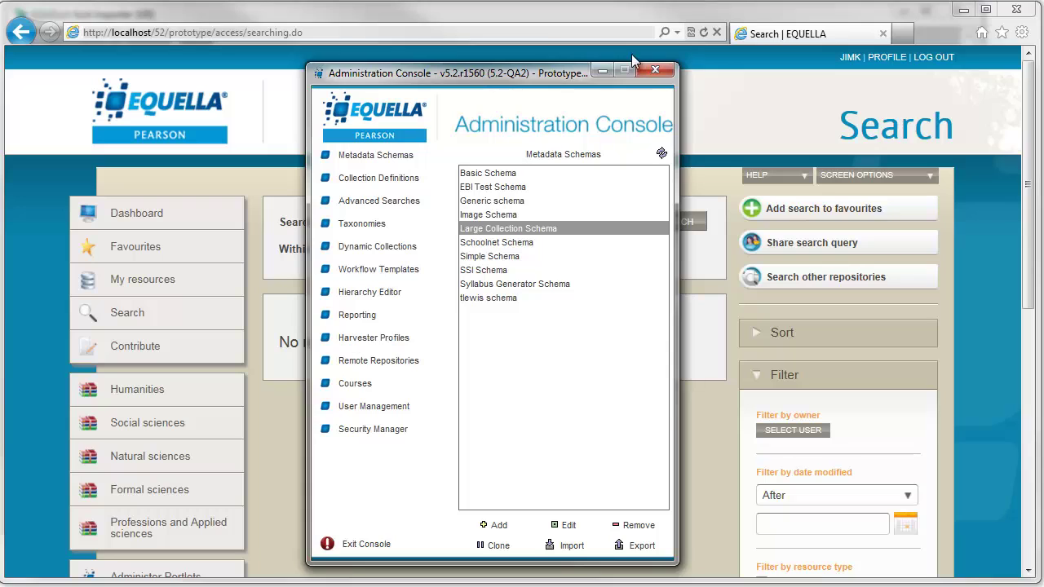
Switch to EBI and perform a test import of upload.csv into the Resources collection.
click(602, 71)
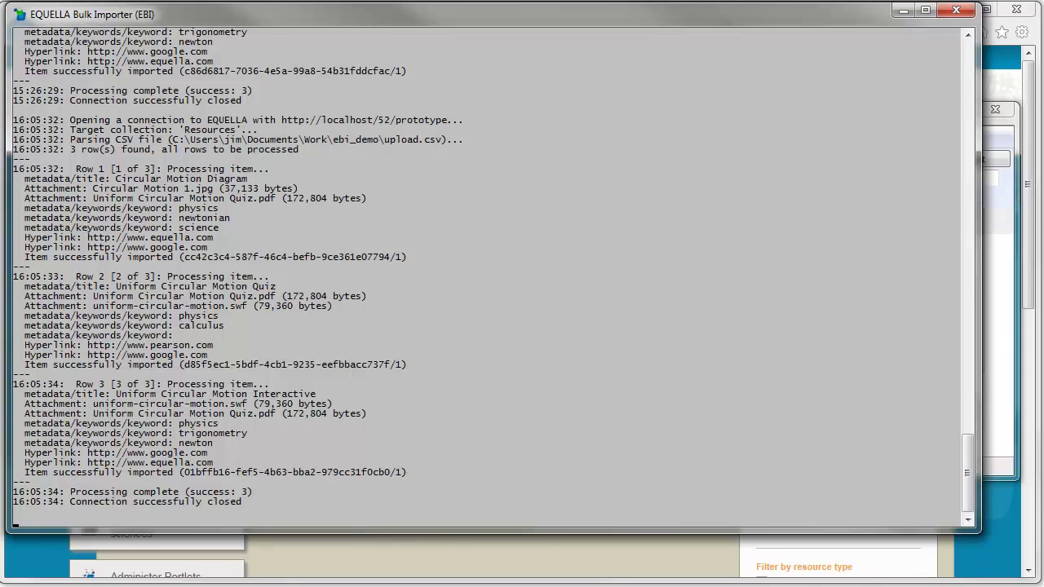
click(1009, 333)
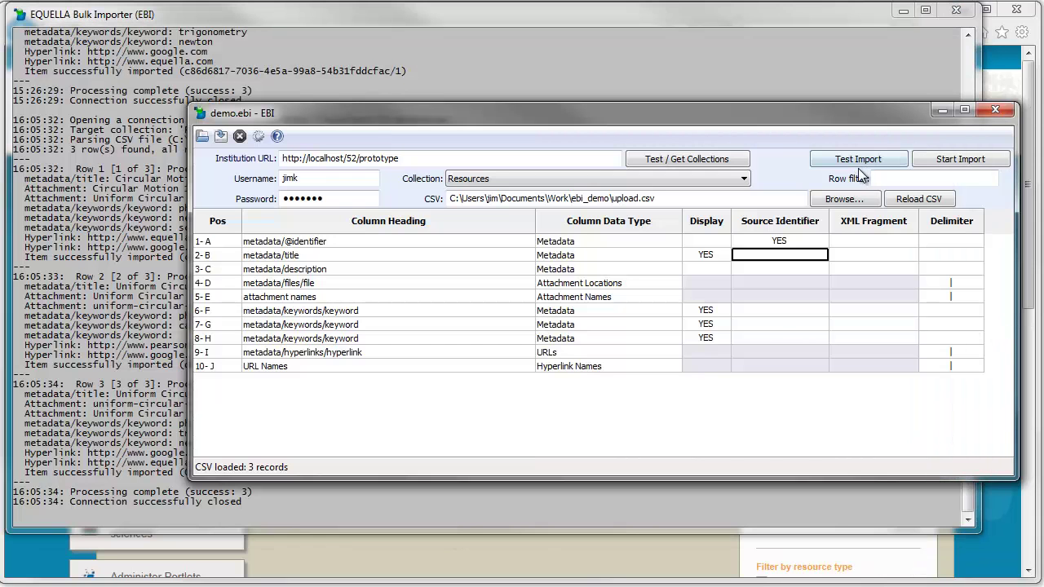
click(886, 160)
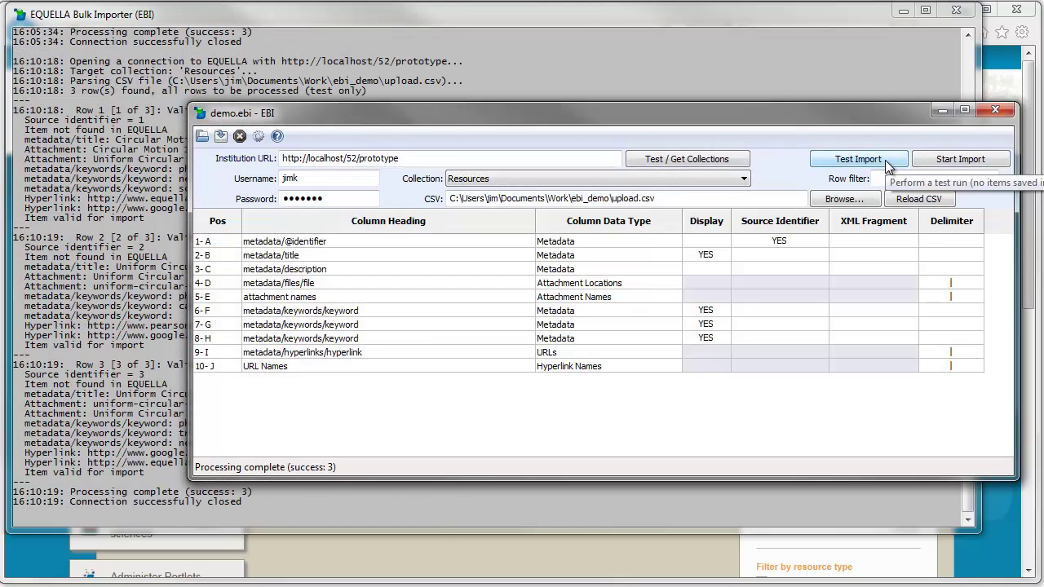
Check the test run's log for source identifier matching, and start the actual import of upload.csv.
click(106, 181)
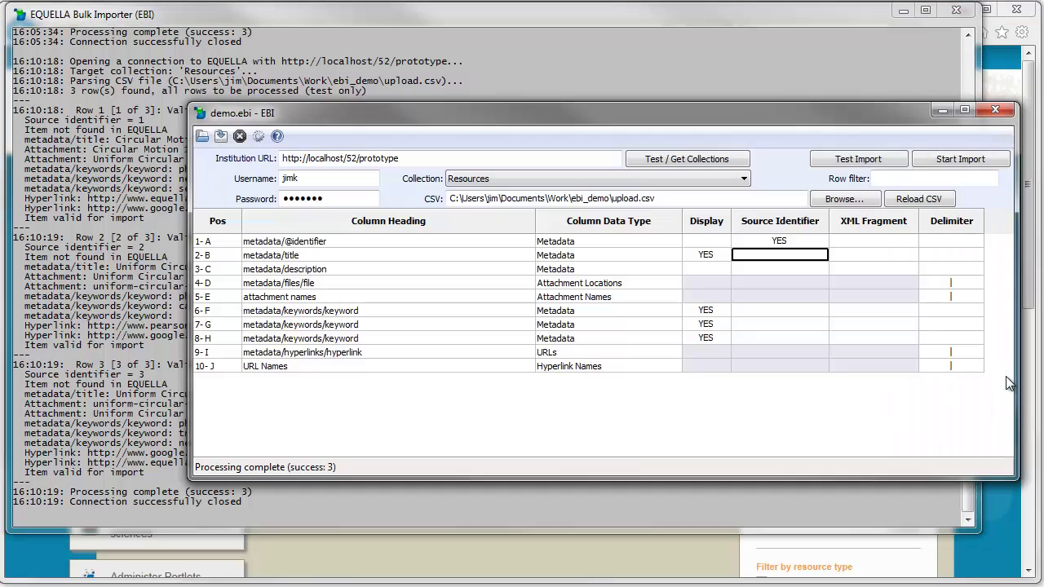
click(1010, 384)
click(959, 163)
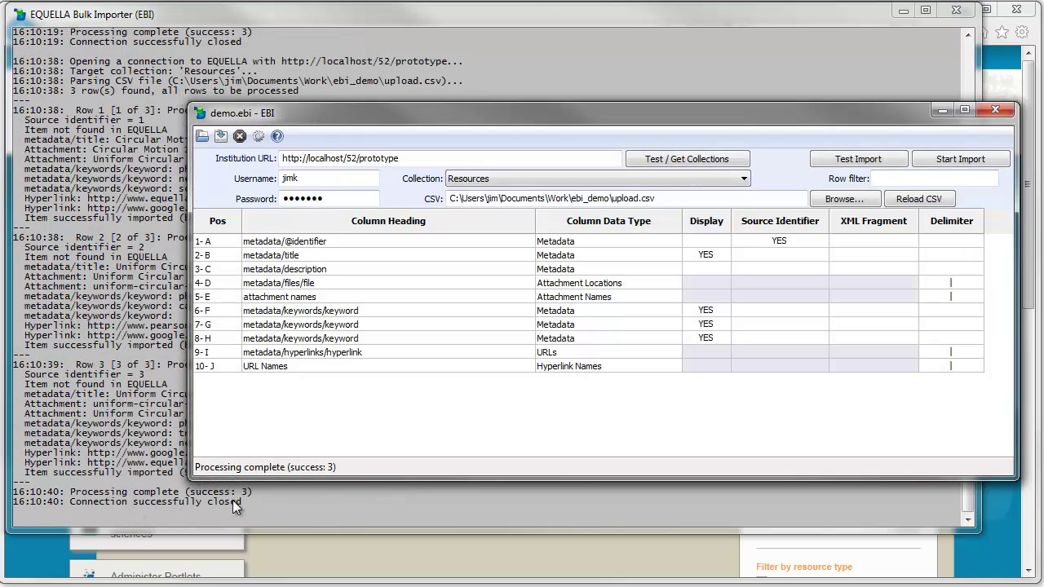
Switch to EQUELLA in the browser, rerun the Resources search, and open the Uniform Circular Motion Interactive item.
click(500, 550)
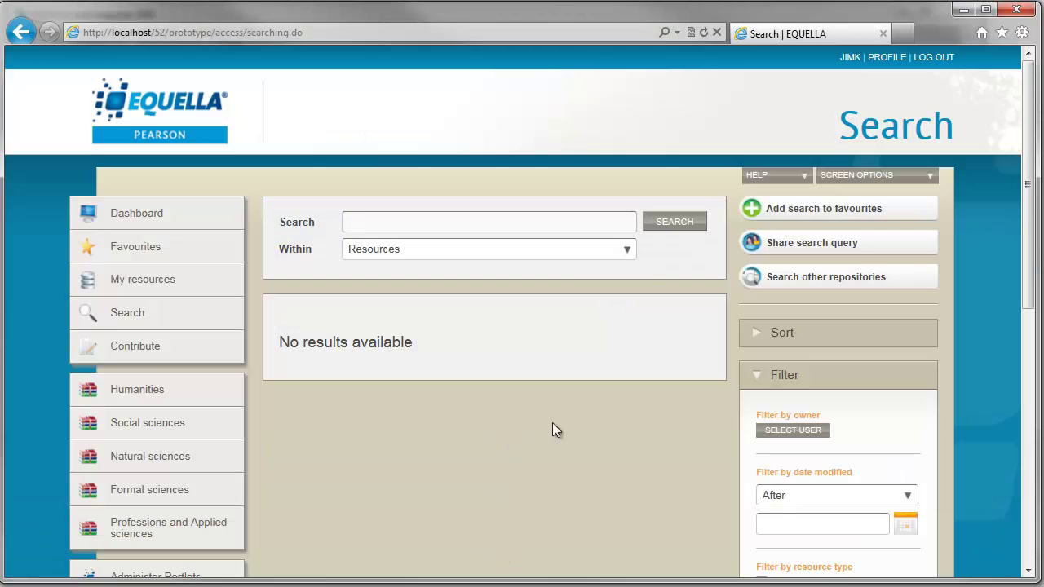
click(670, 225)
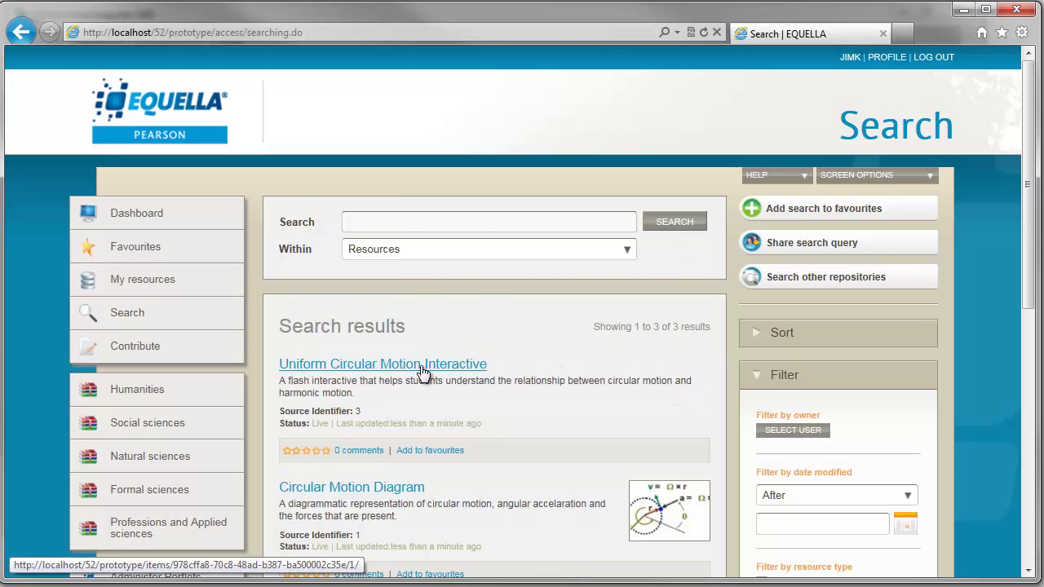
click(422, 367)
Append ~ to the item's URL, open its XML, and collapse the item node to examine the metadata identifier attribute.
click(474, 32)
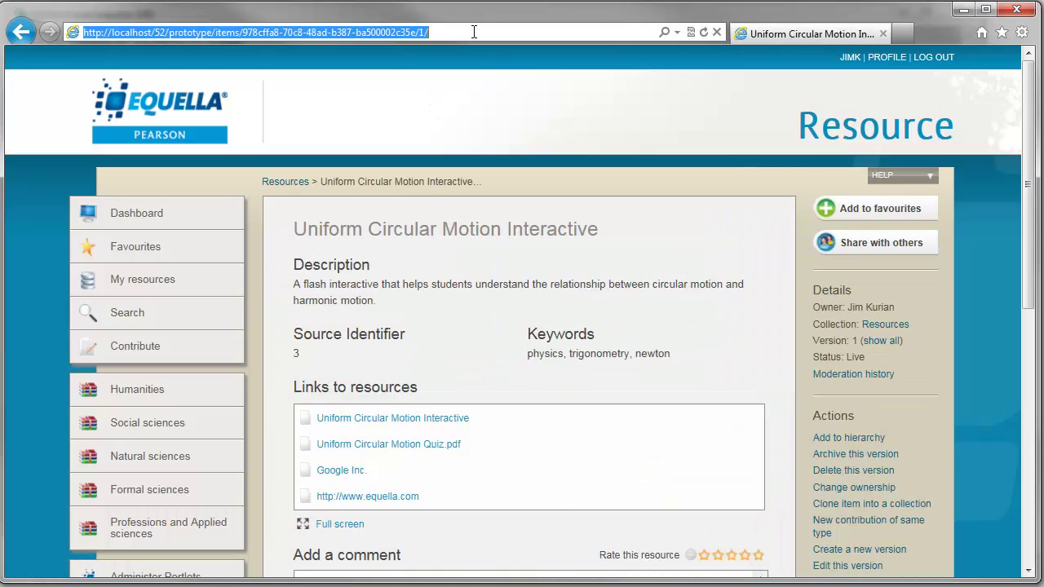
click(525, 33)
text(~)
key(Return)
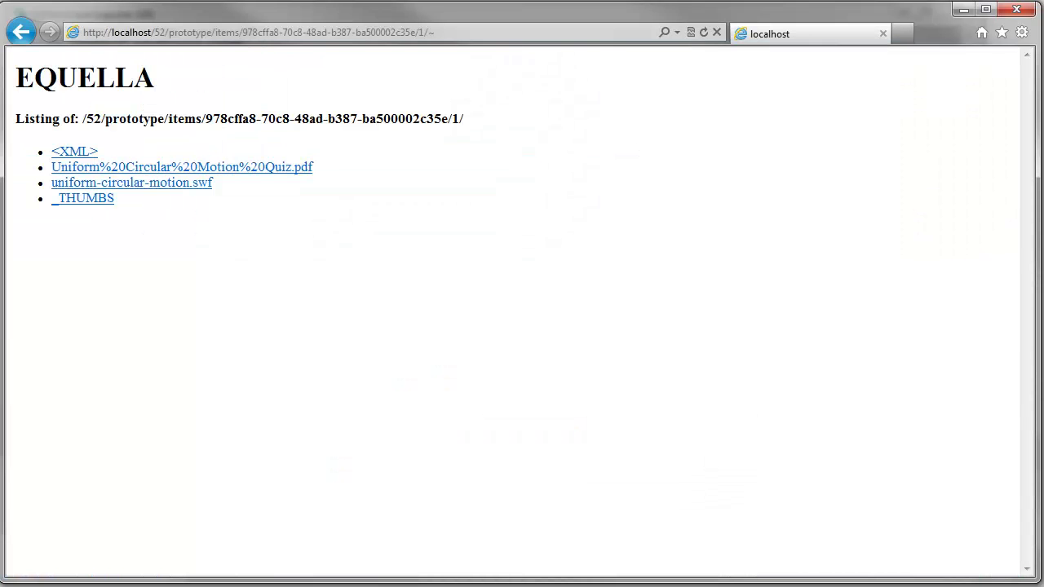
click(72, 150)
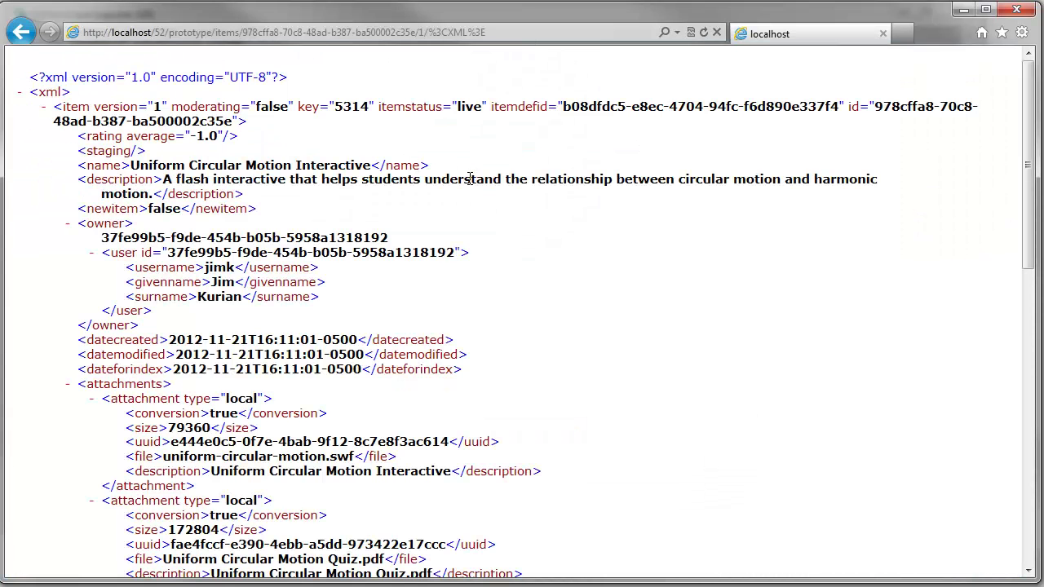
click(44, 106)
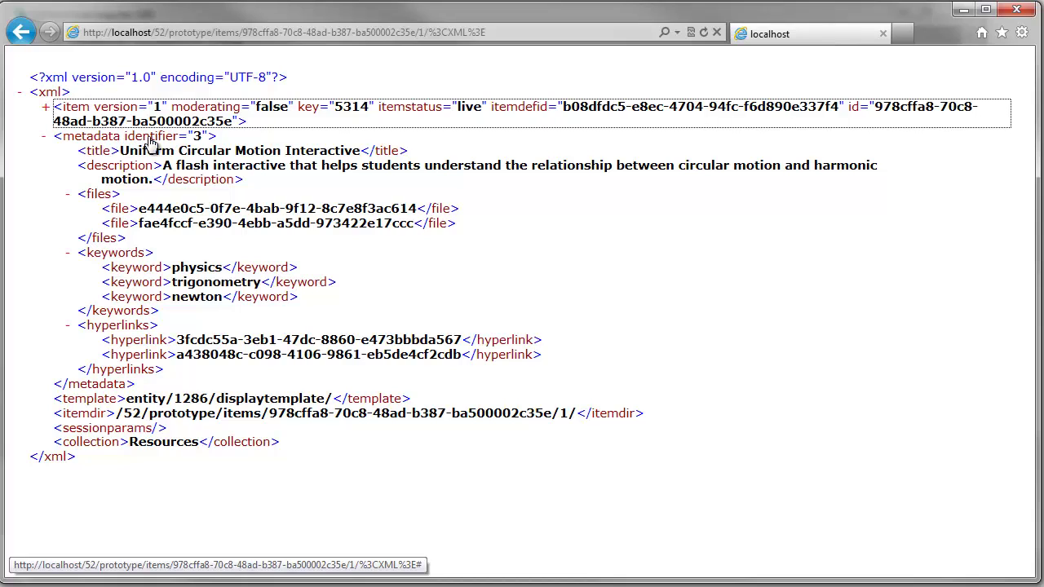
Return to the item's summary page, highlight its Source Identifier value, and go back to the Search page.
click(21, 34)
click(21, 33)
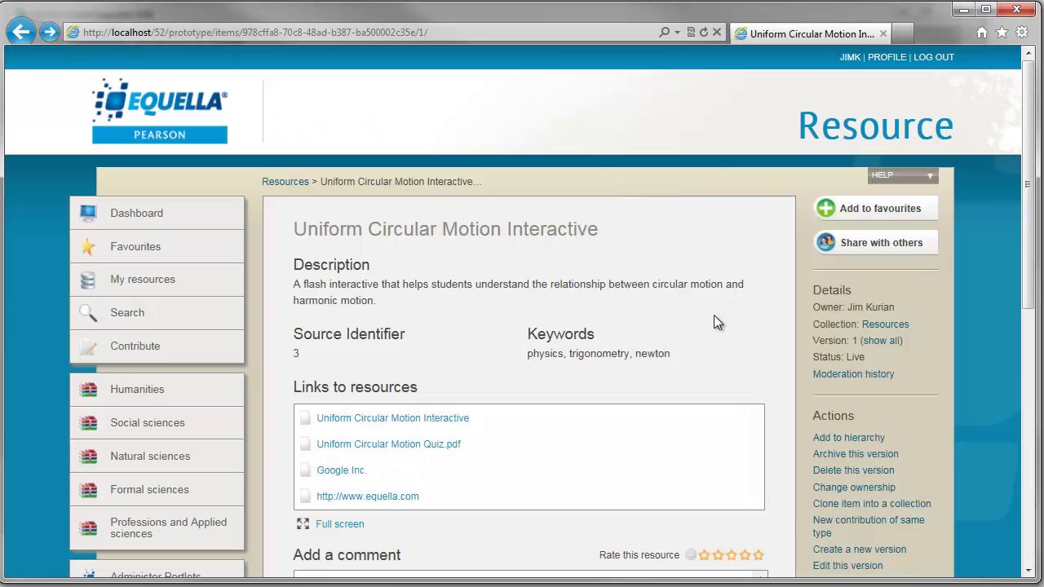
double_click(296, 355)
drag(296, 356, 358, 350)
click(127, 320)
Switch to EBI and run the import of the same upload.csv into Resources again.
click(251, 586)
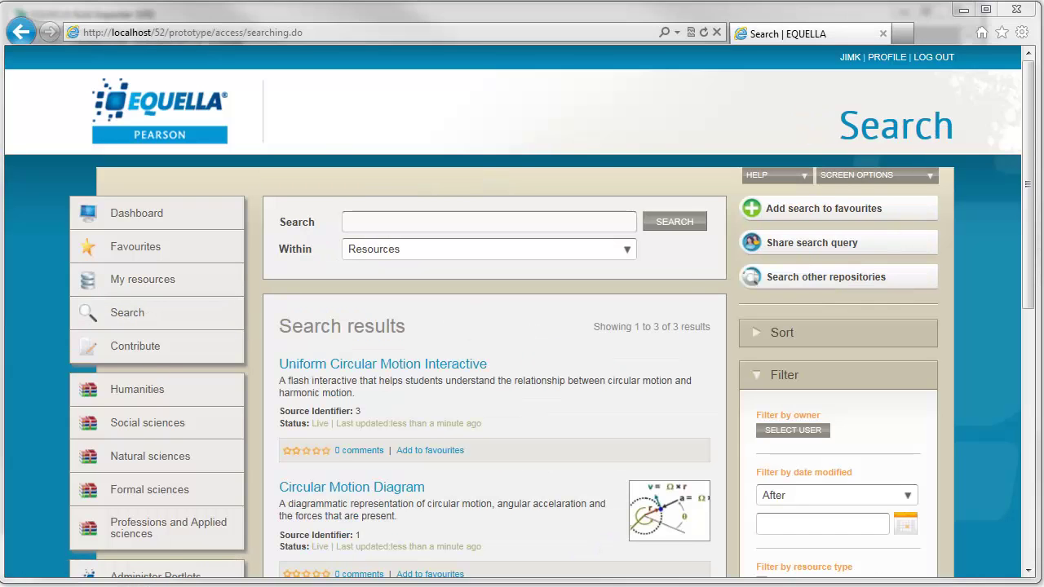
click(602, 71)
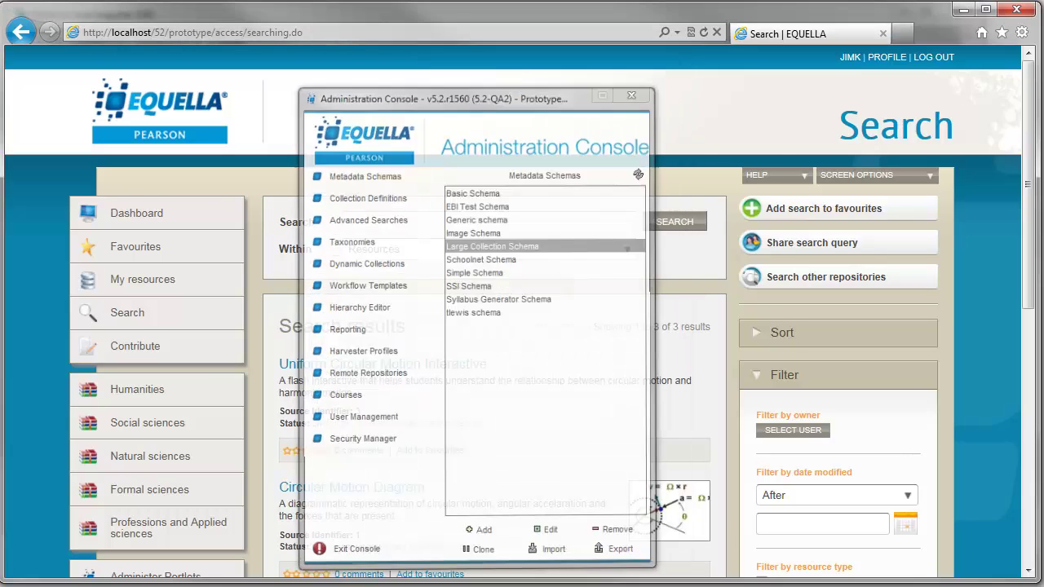
key(alt+Tab)
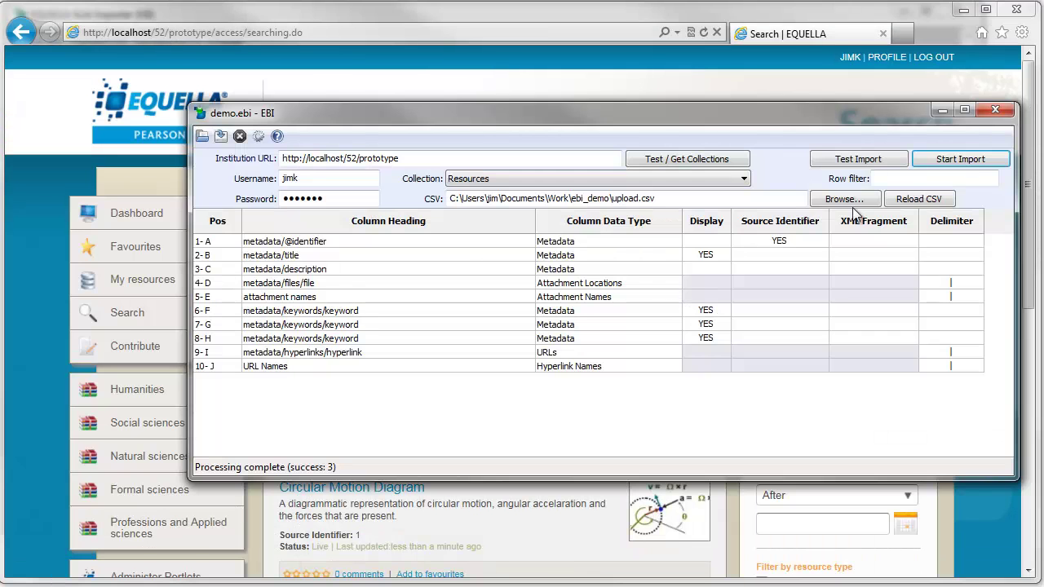
click(960, 159)
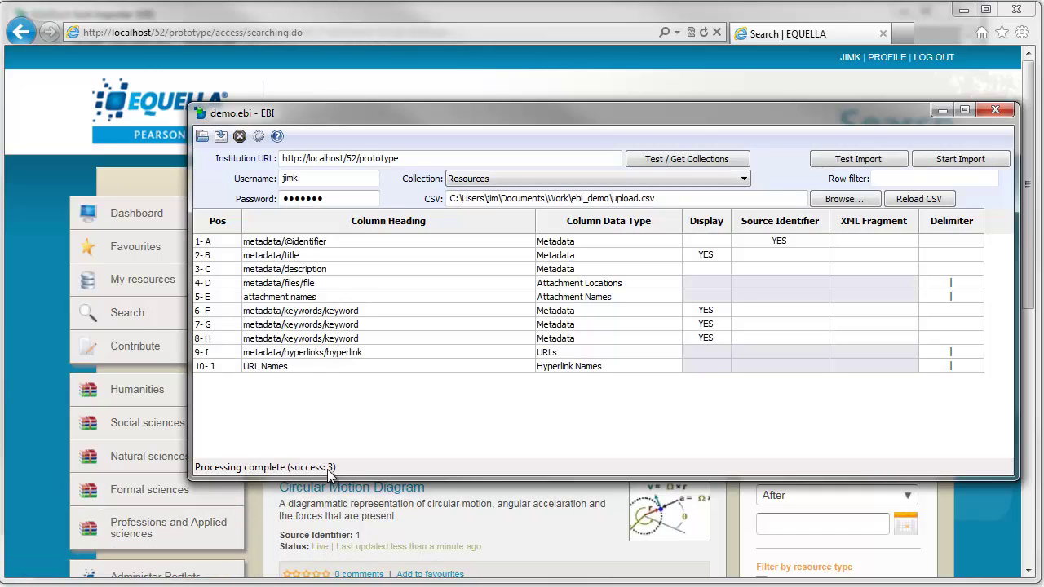
Switch to EQUELLA in the browser, rerun the Resources search, and check the result count for duplicates.
click(30, 429)
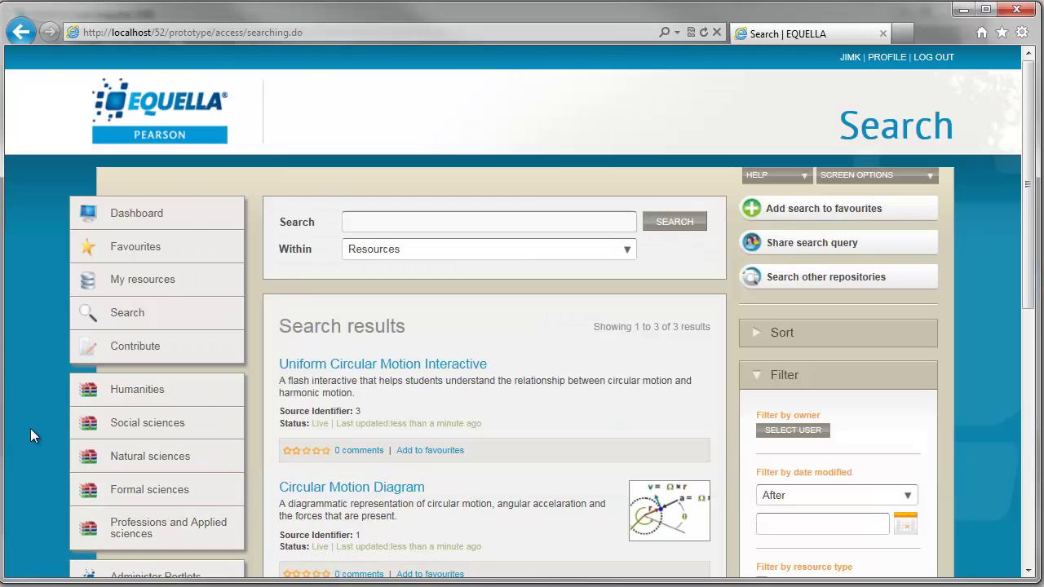
click(675, 224)
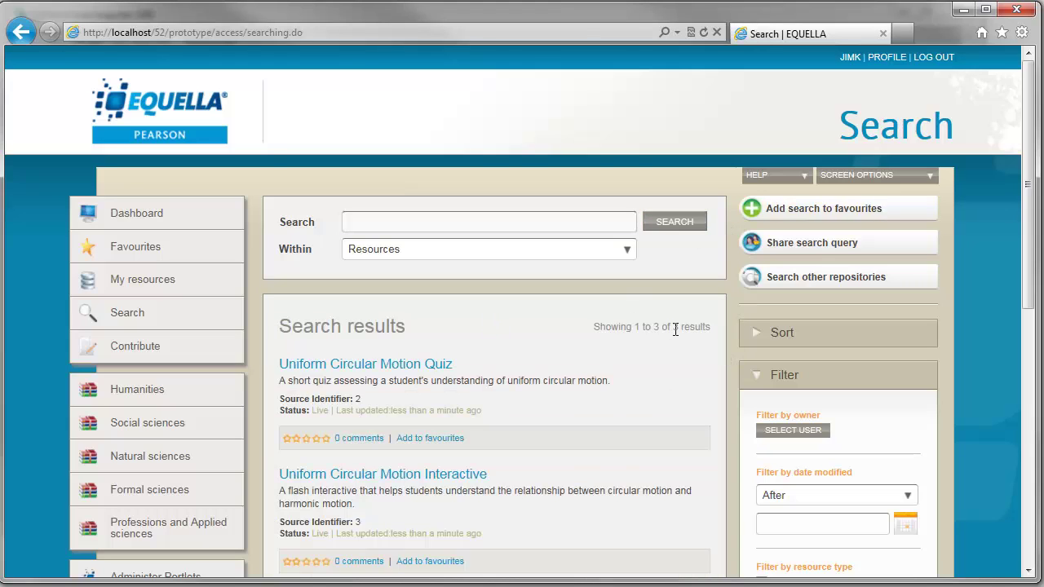
drag(653, 325, 676, 324)
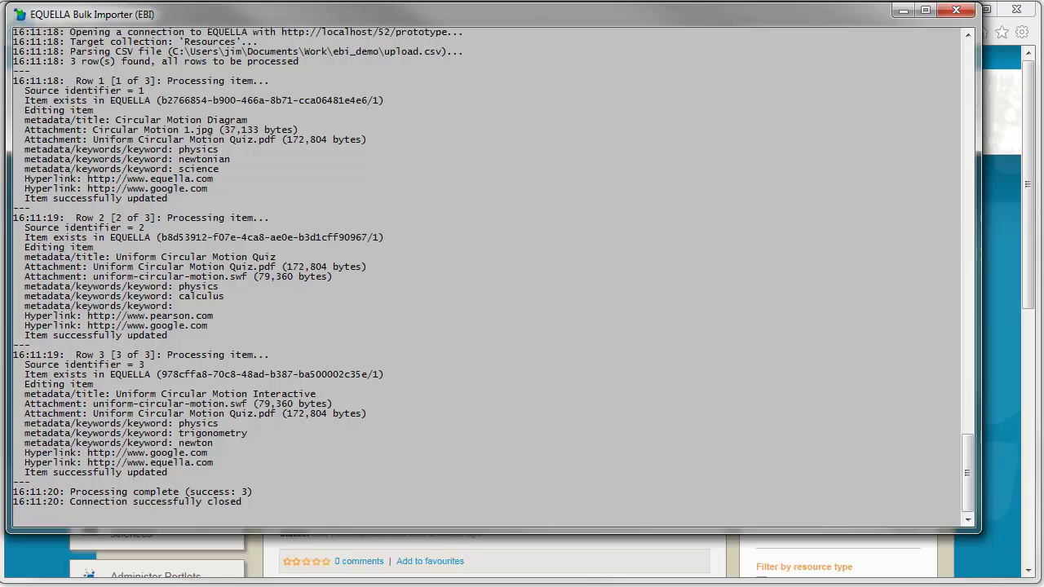
Switch to Excel, change the third item's title to "Uniform Circular Motion Flash Interactive", and save upload.csv, keeping the CSV format.
key(alt+Tab)
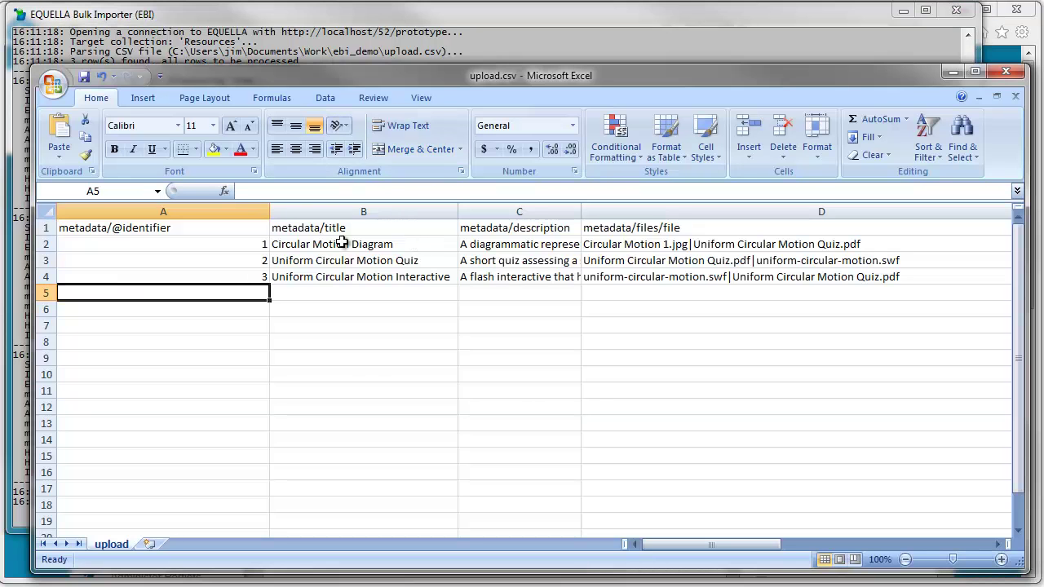
click(383, 278)
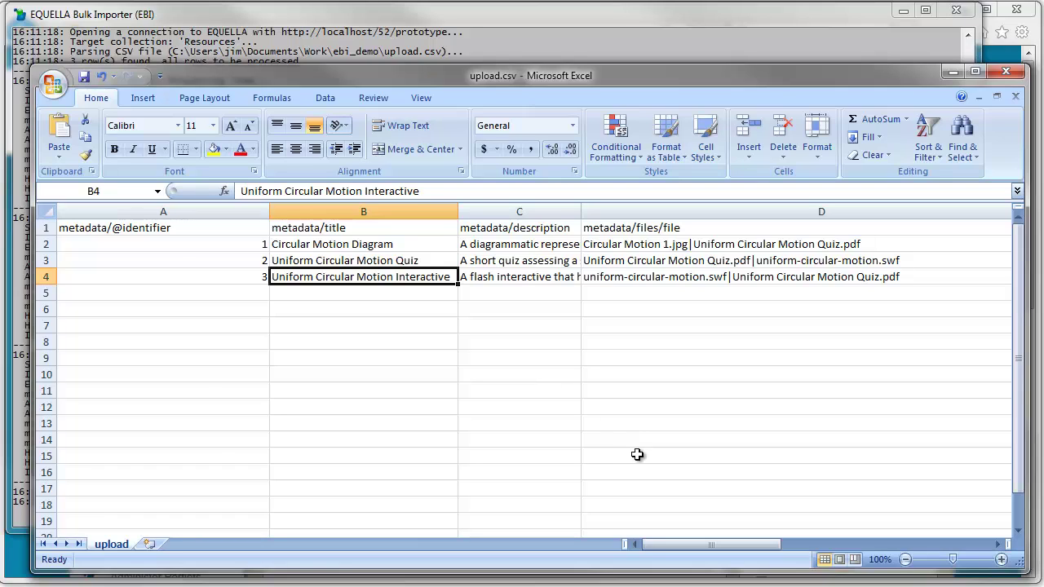
key(F2)
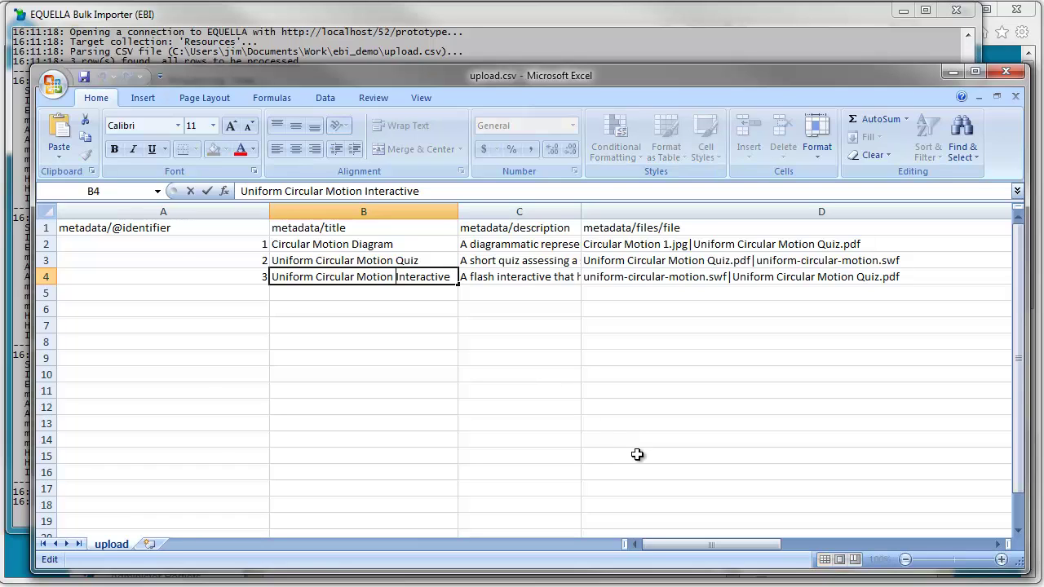
text(Flash)
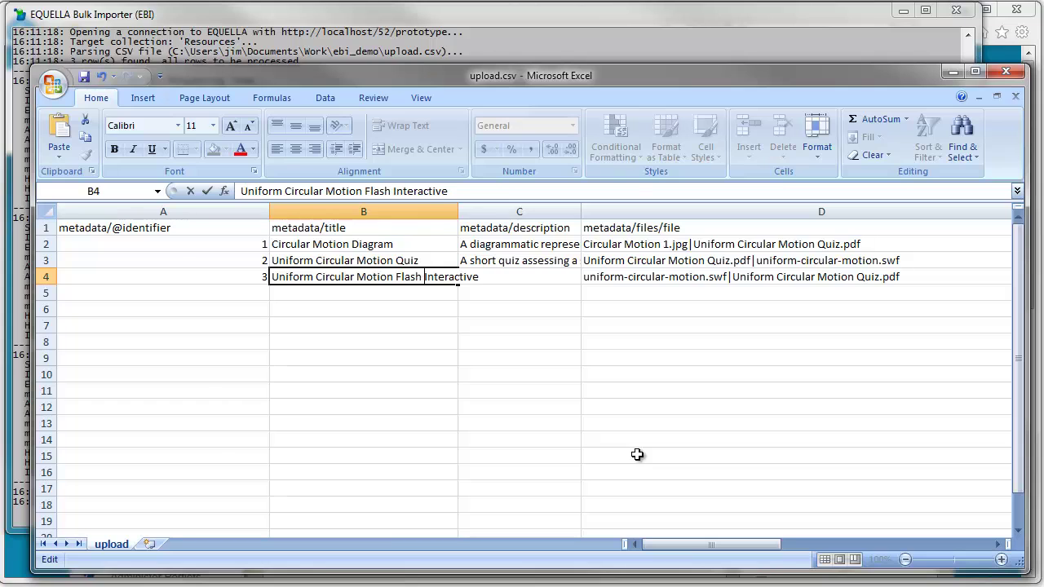
key(Return)
key(ctrl+s)
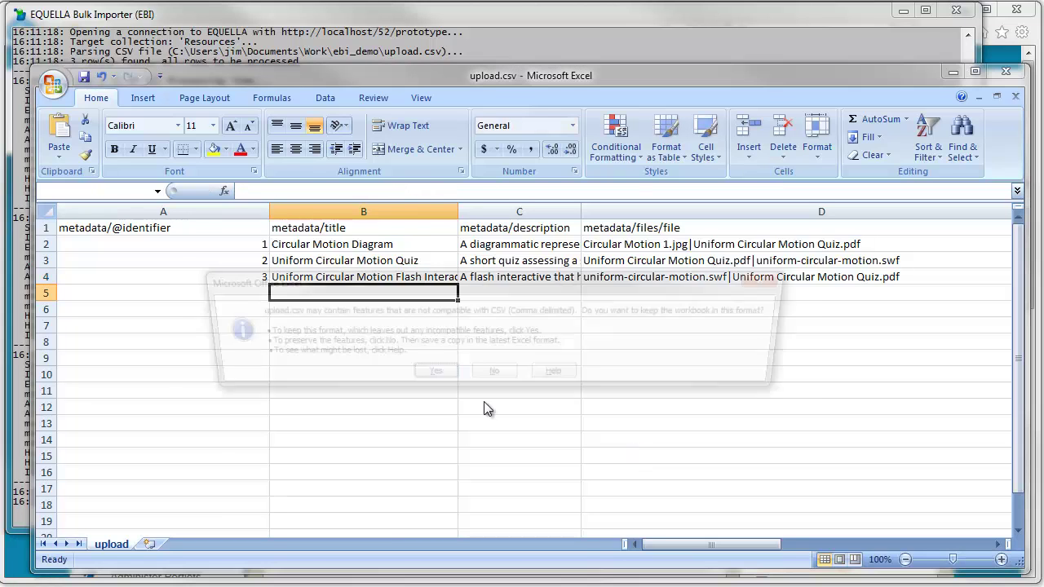
click(432, 374)
Switch to EQUELLA in the browser and open the Uniform Circular Motion Interactive item from the search results.
click(24, 567)
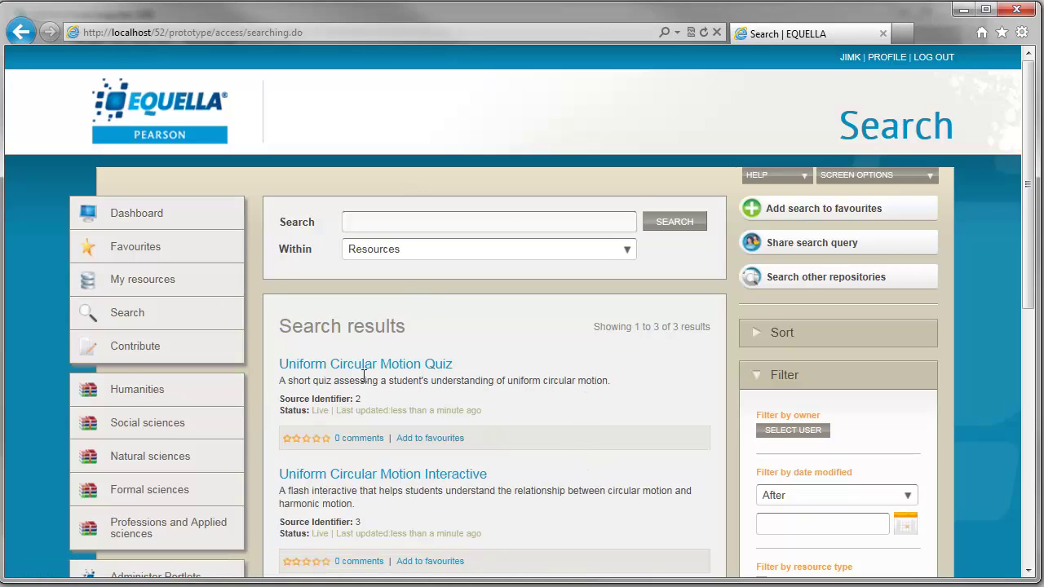
scroll(475, 409, down, 2)
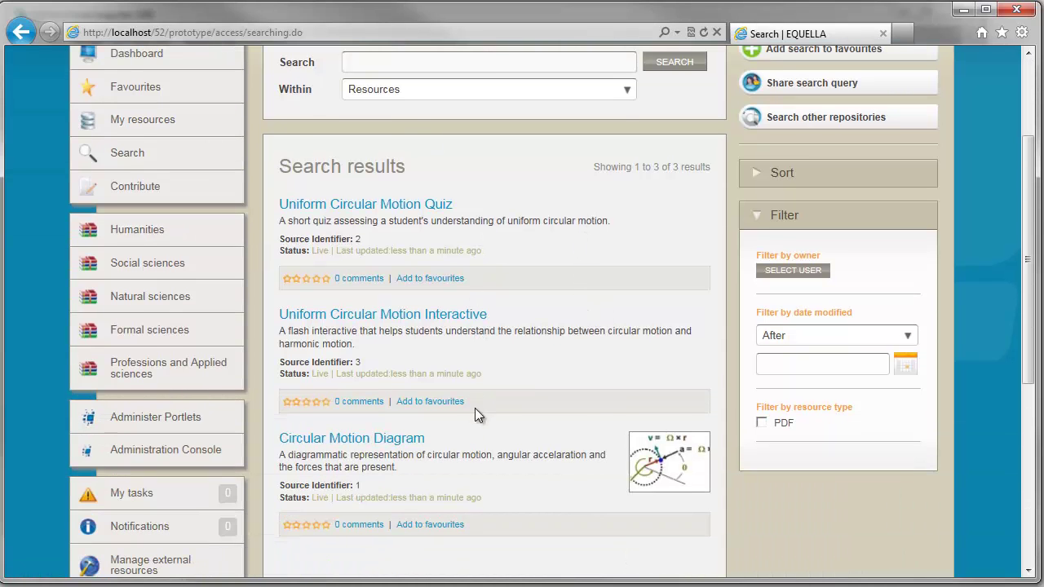
click(392, 318)
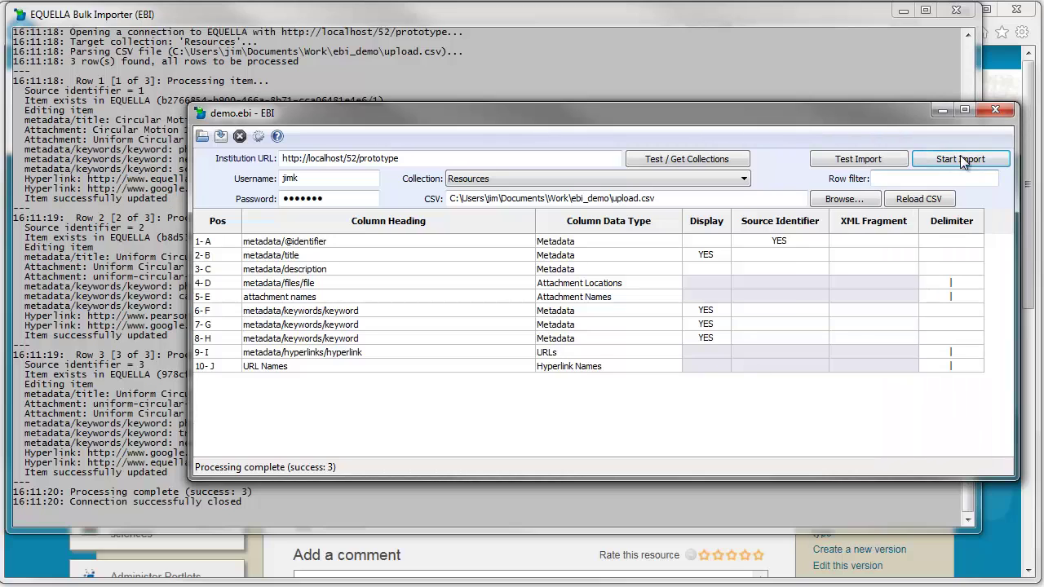
Run the edited upload.csv import into Resources from EBI, and refresh the item's page in the EQUELLA browser window to check its title.
click(963, 160)
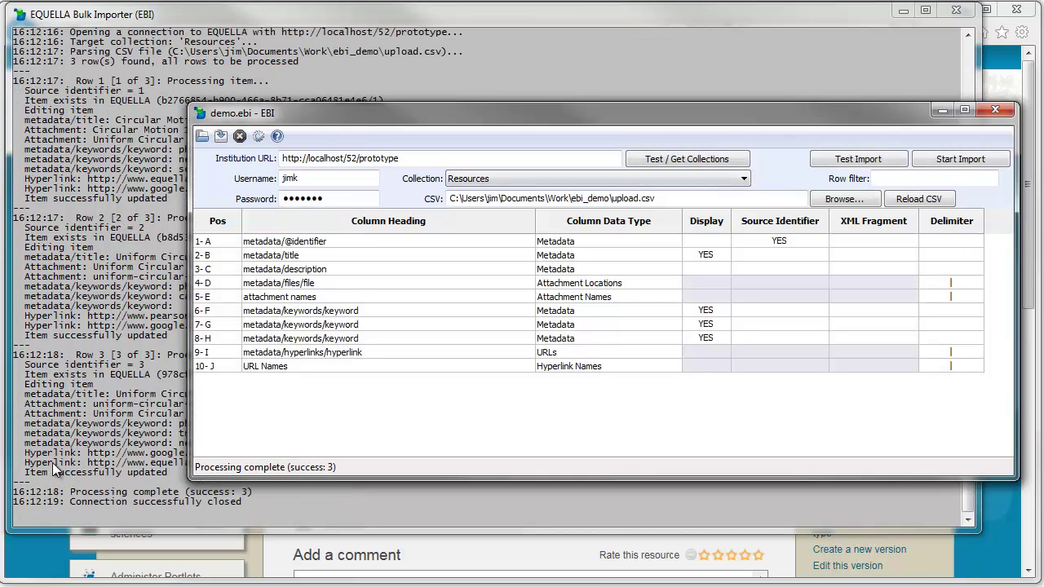
click(452, 558)
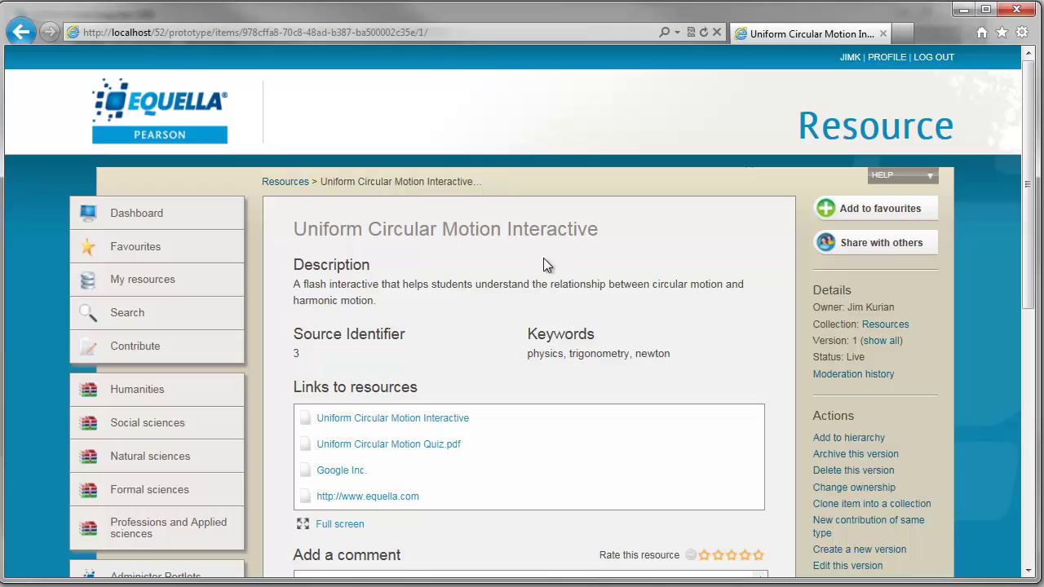
key(F5)
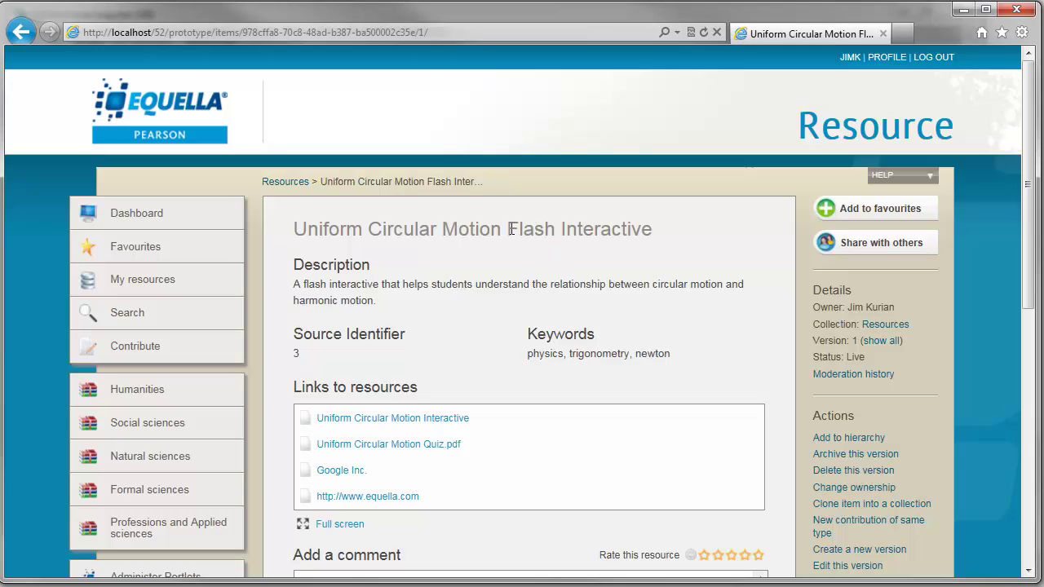
drag(510, 229, 626, 228)
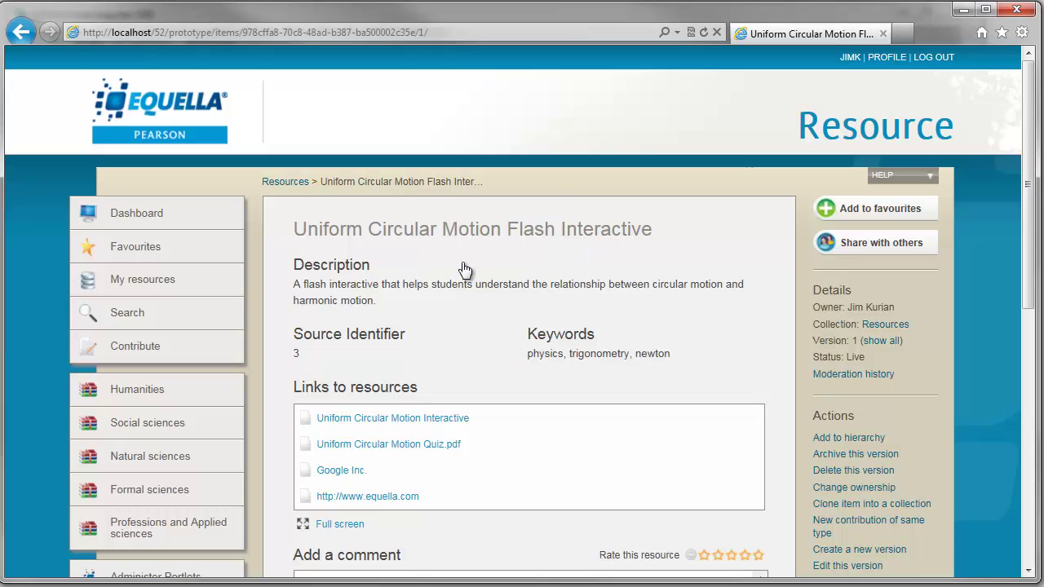